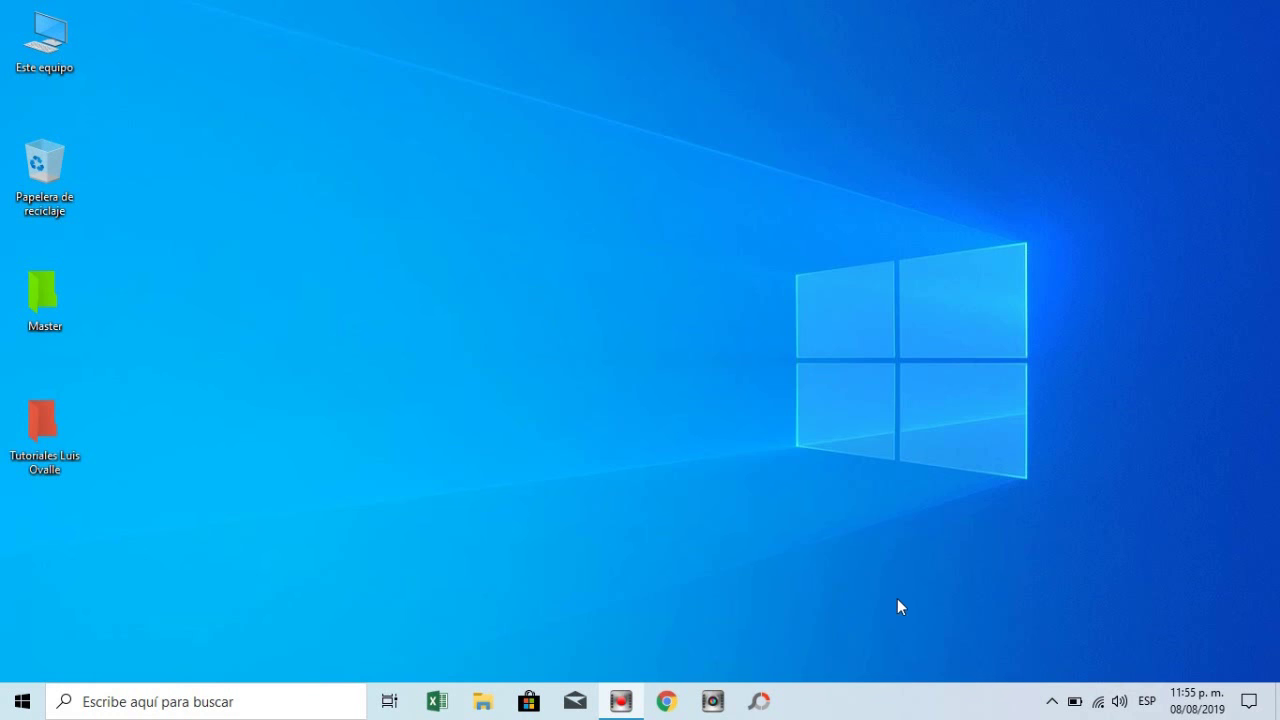
- Launch cmd as a new task with administrative privileges from Task Manager (Administrador de tareas)
mouse_move(1210, 705)
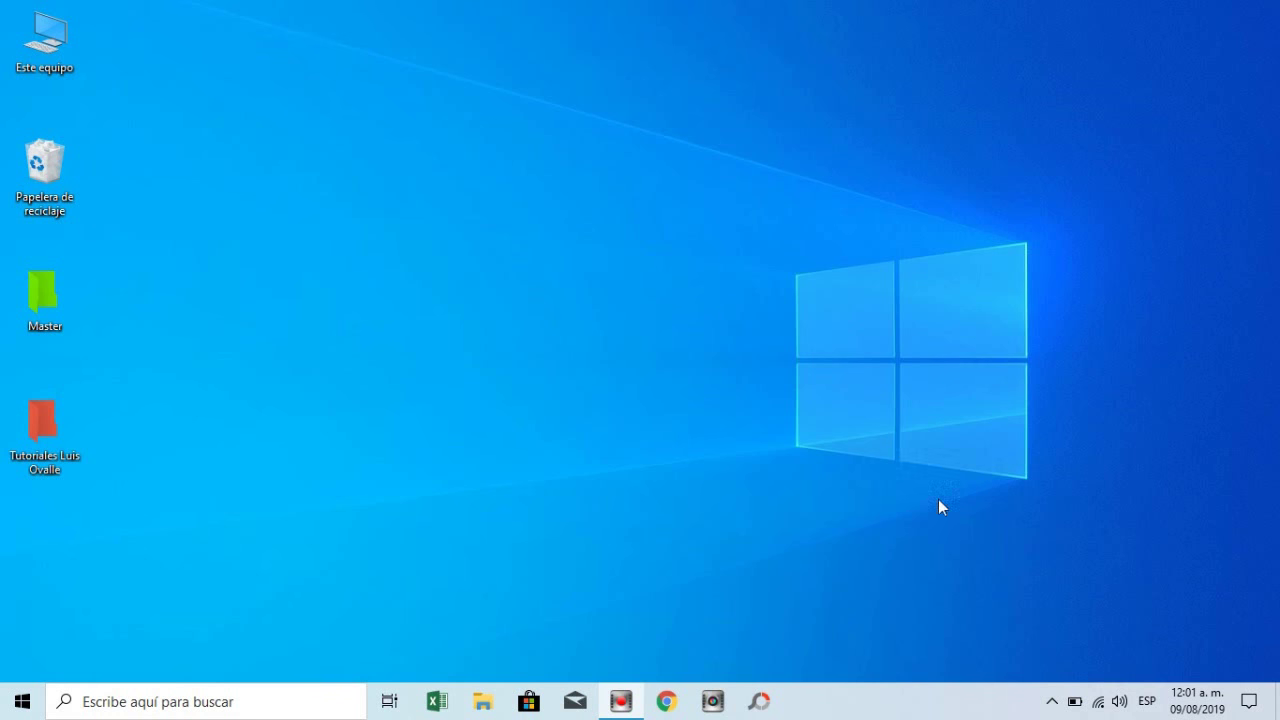
right_click(832, 703)
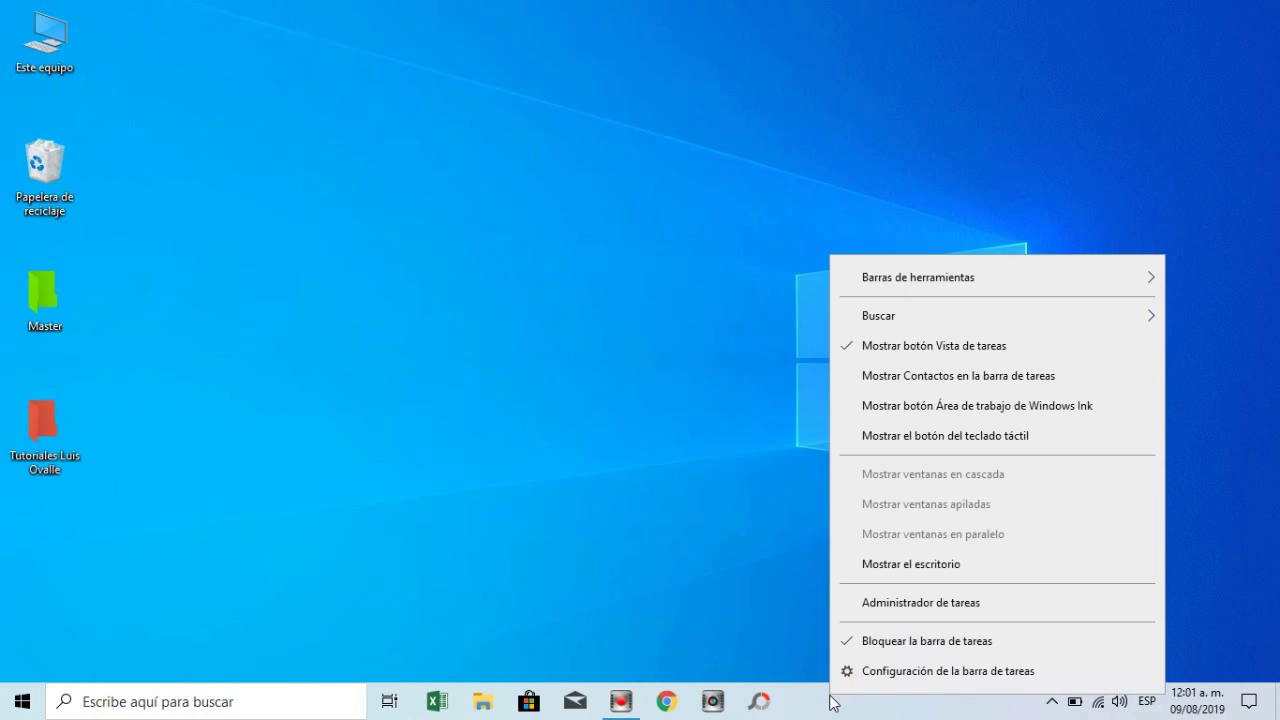
left_click(884, 605)
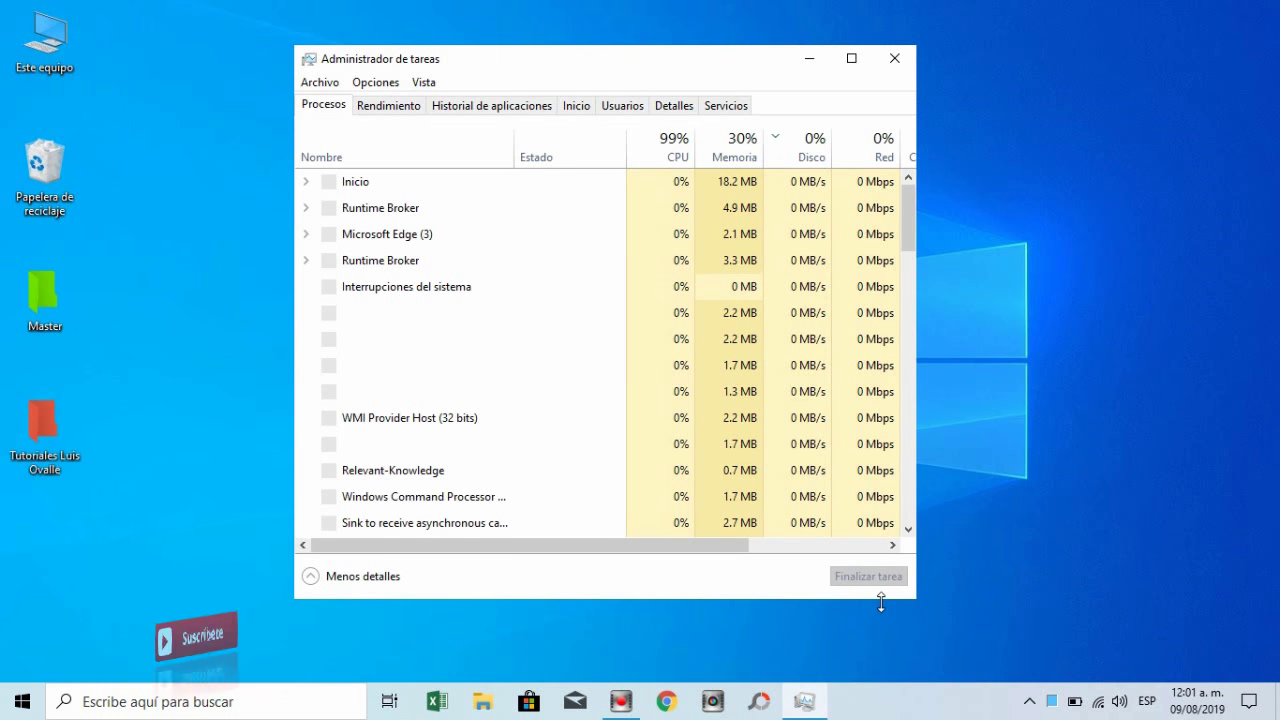
left_click(320, 84)
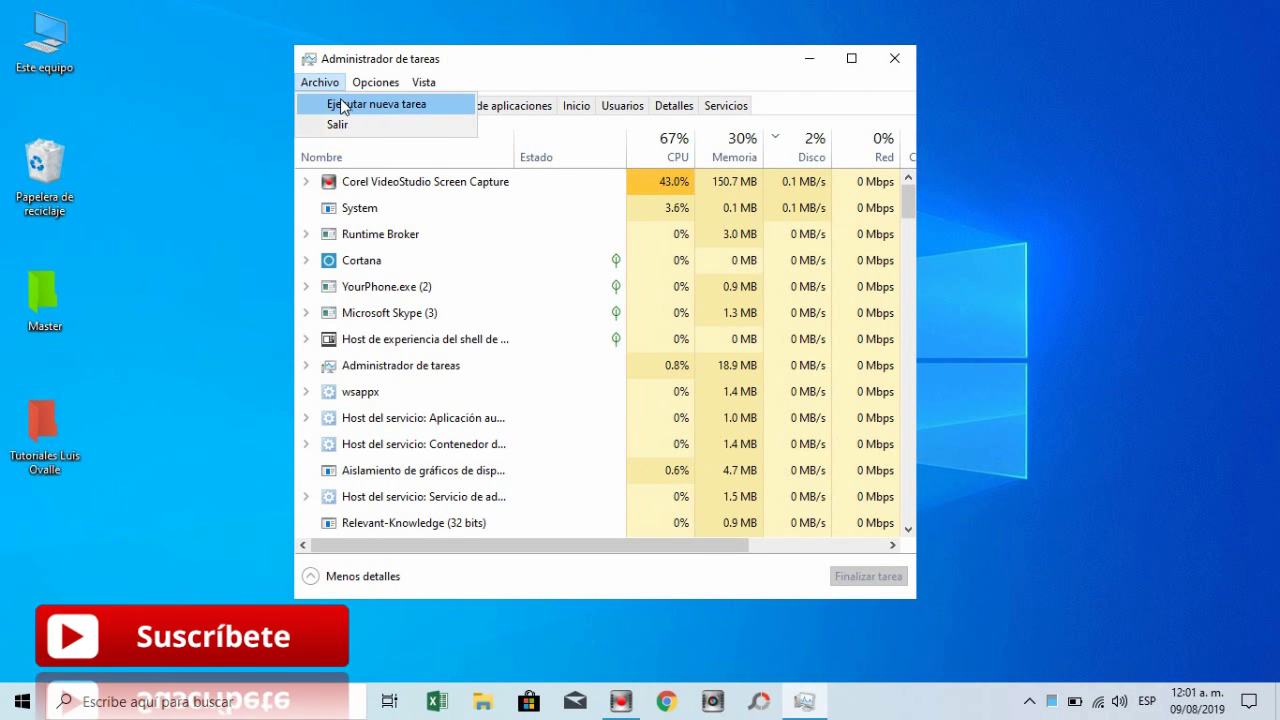
left_click(344, 103)
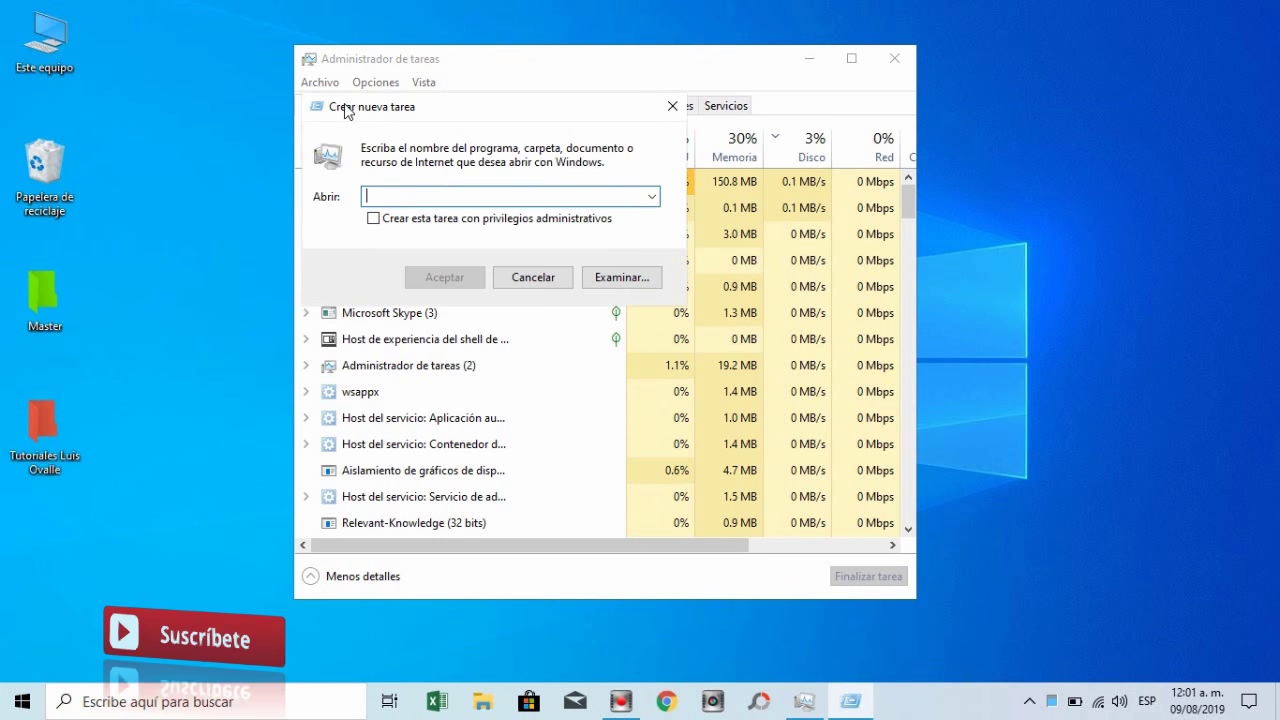
type("cmd")
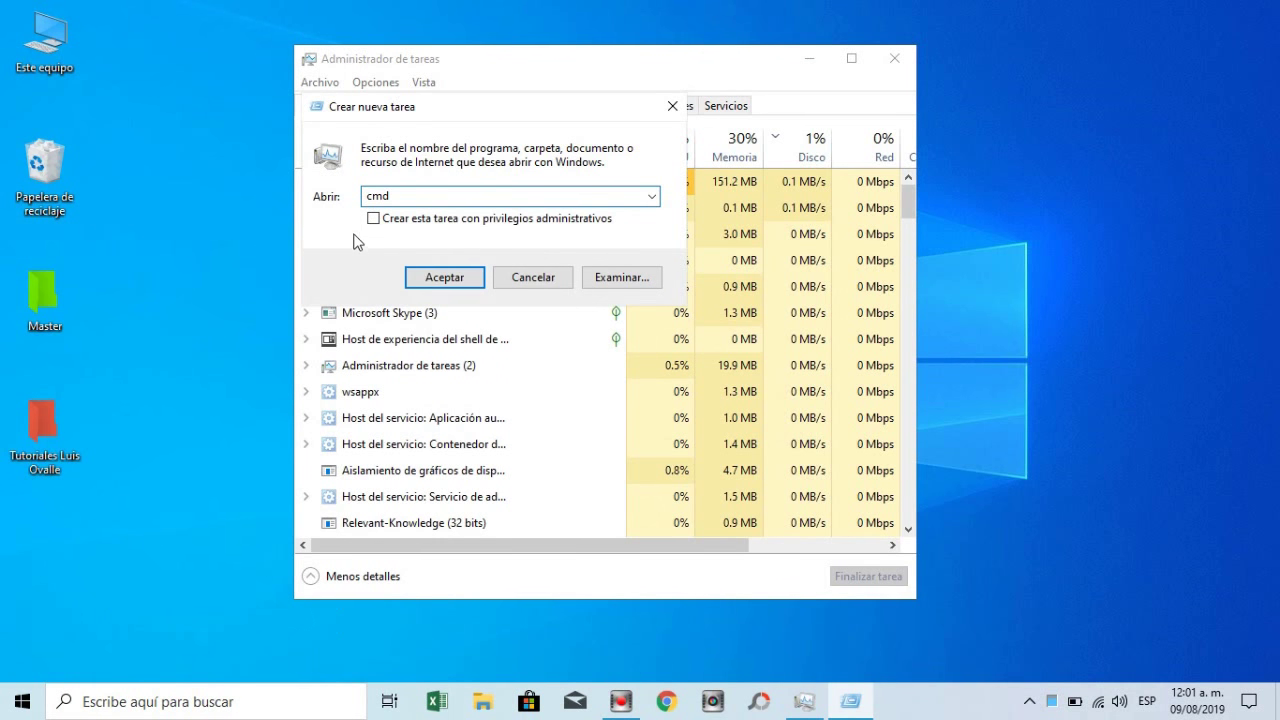
left_click(375, 217)
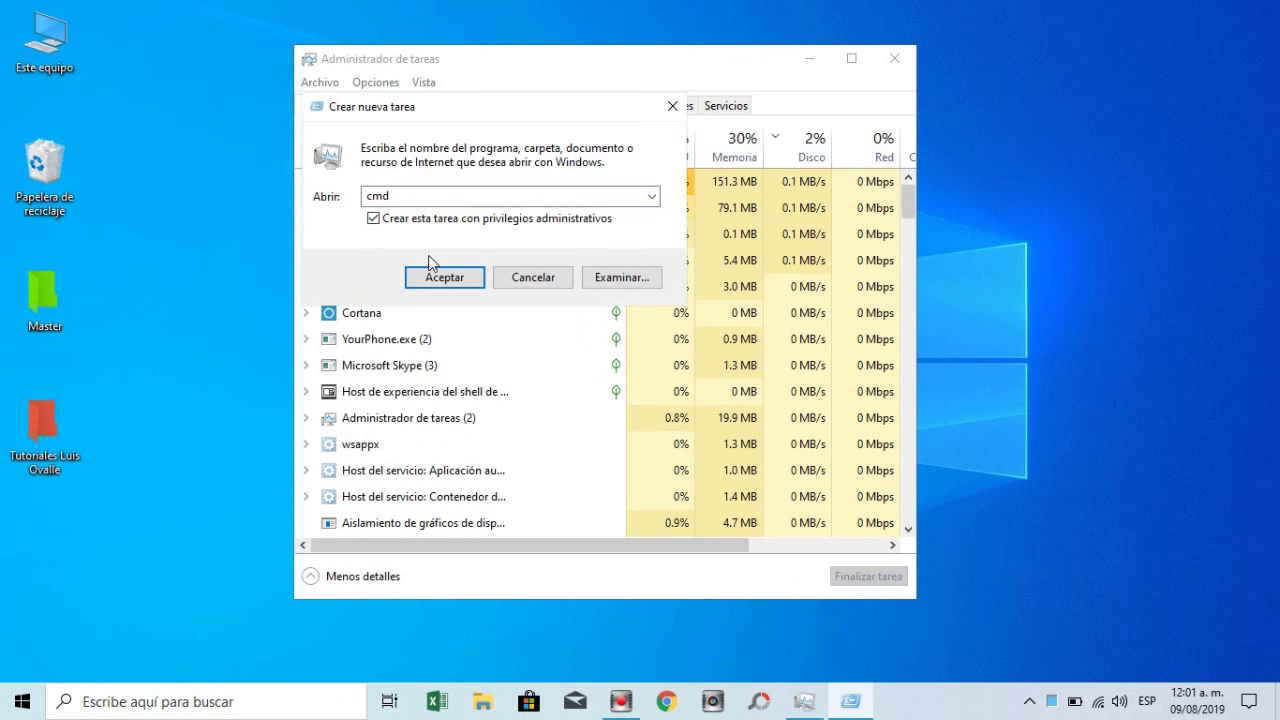
left_click(447, 282)
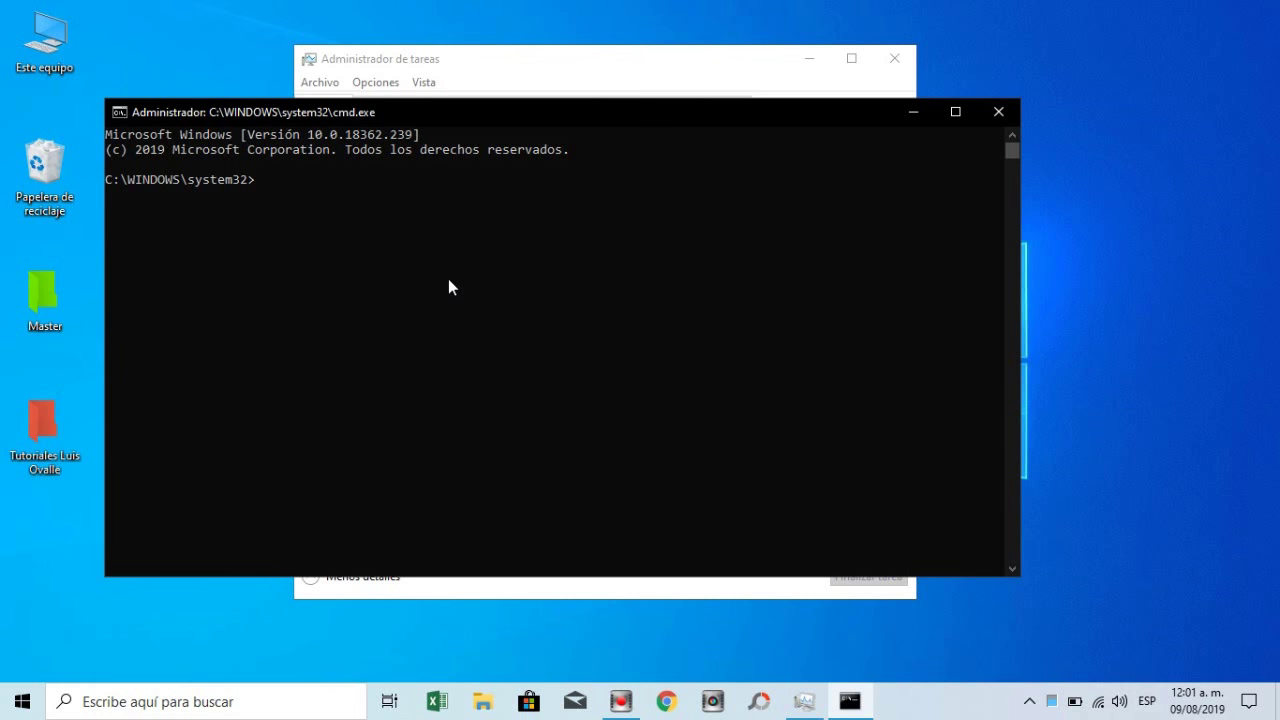
- Run the command "netsh int ip reset" and close the command prompt and Task Manager
type("netsh int ip")
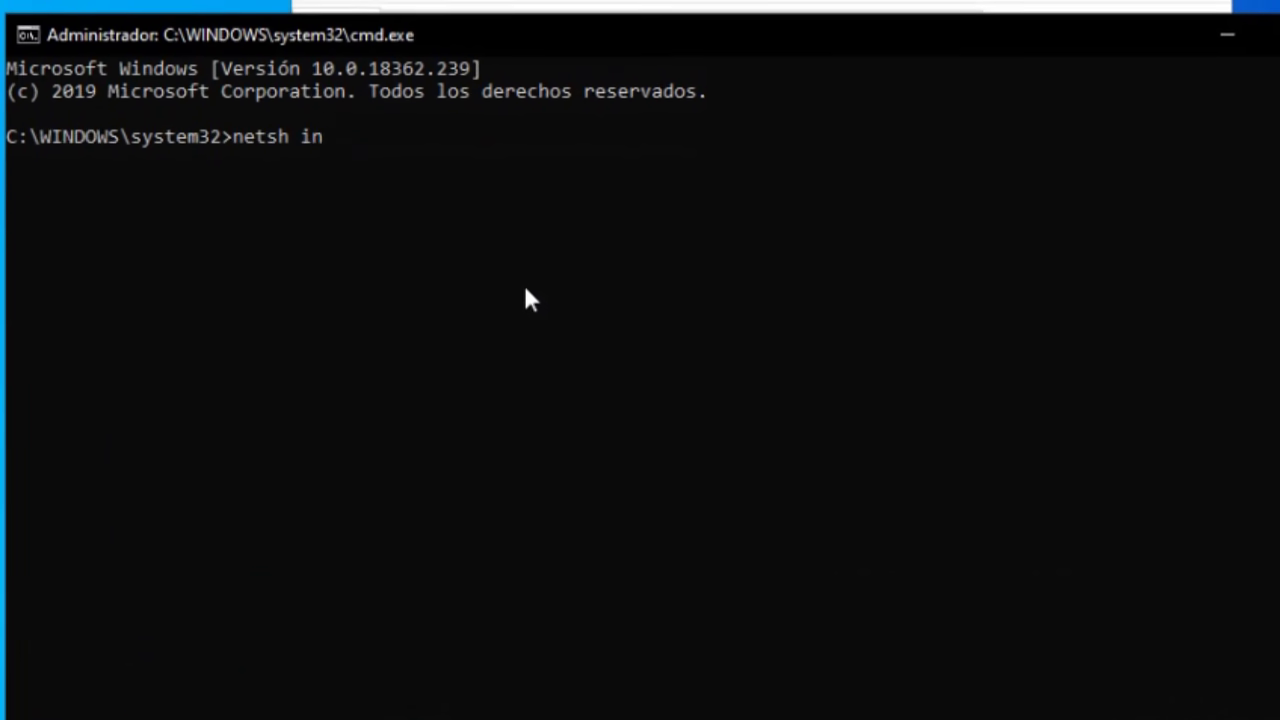
type(" reset")
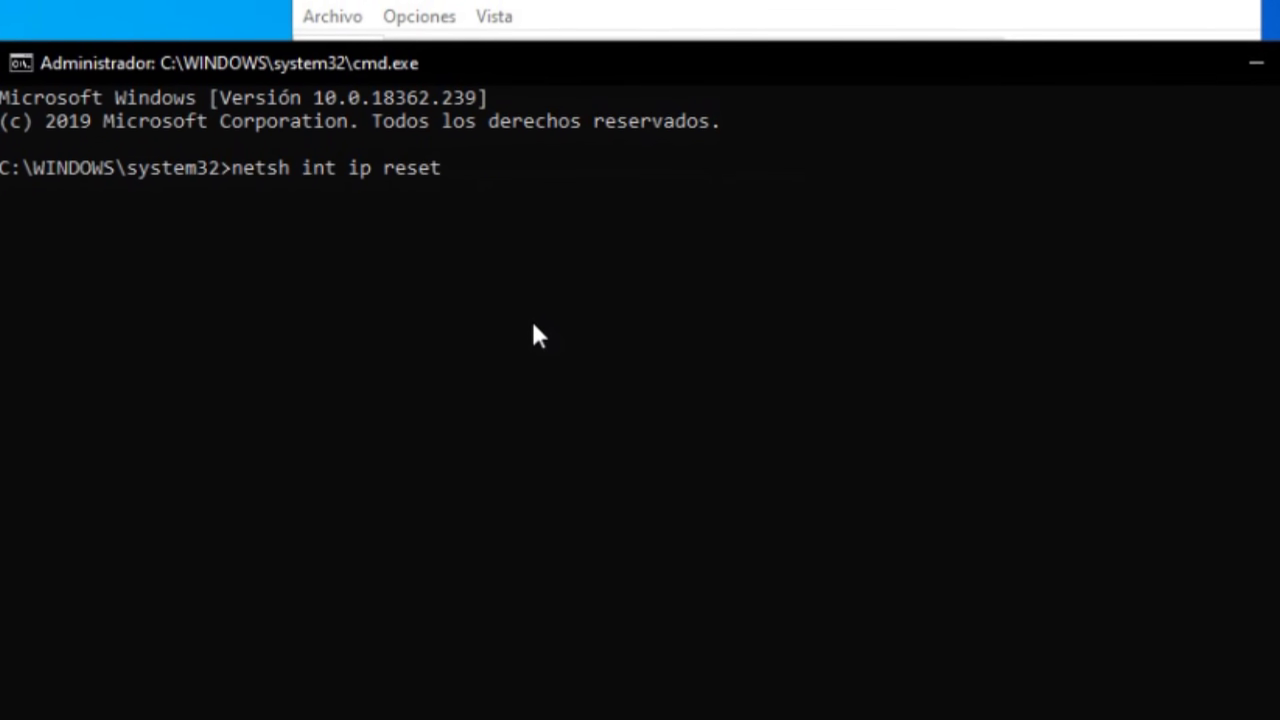
key("Return")
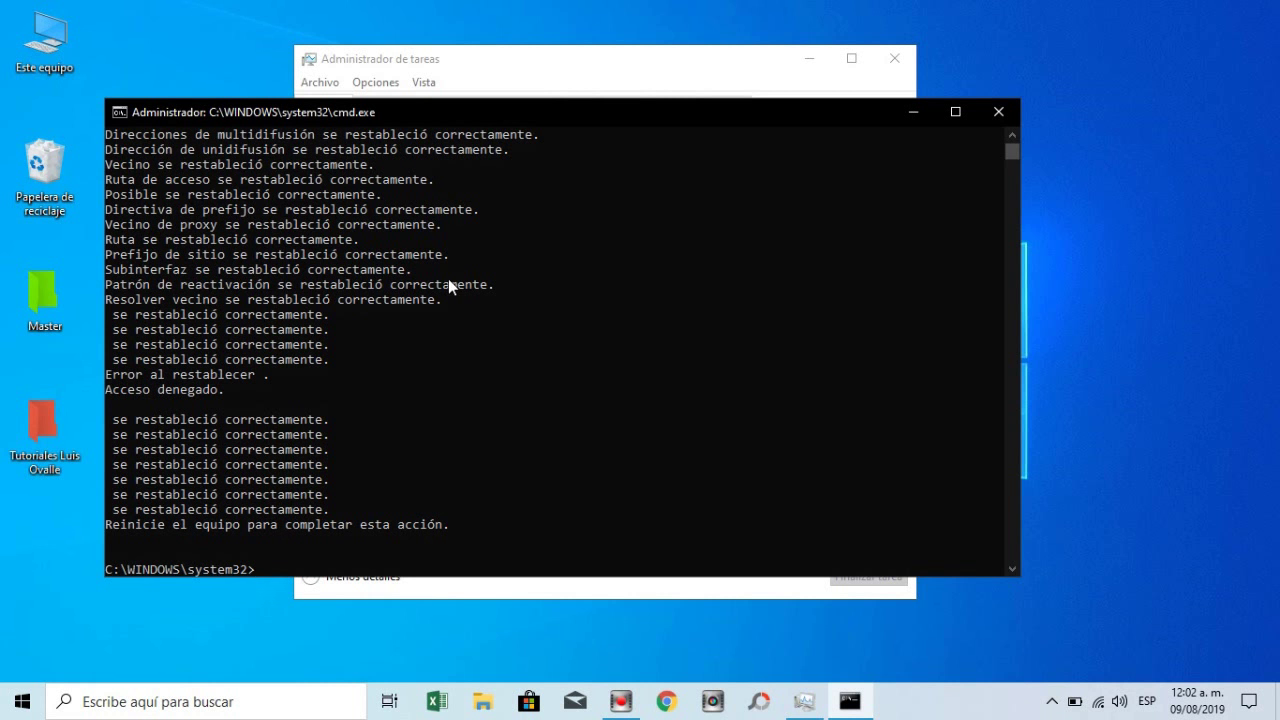
left_click(996, 115)
left_click(912, 56)
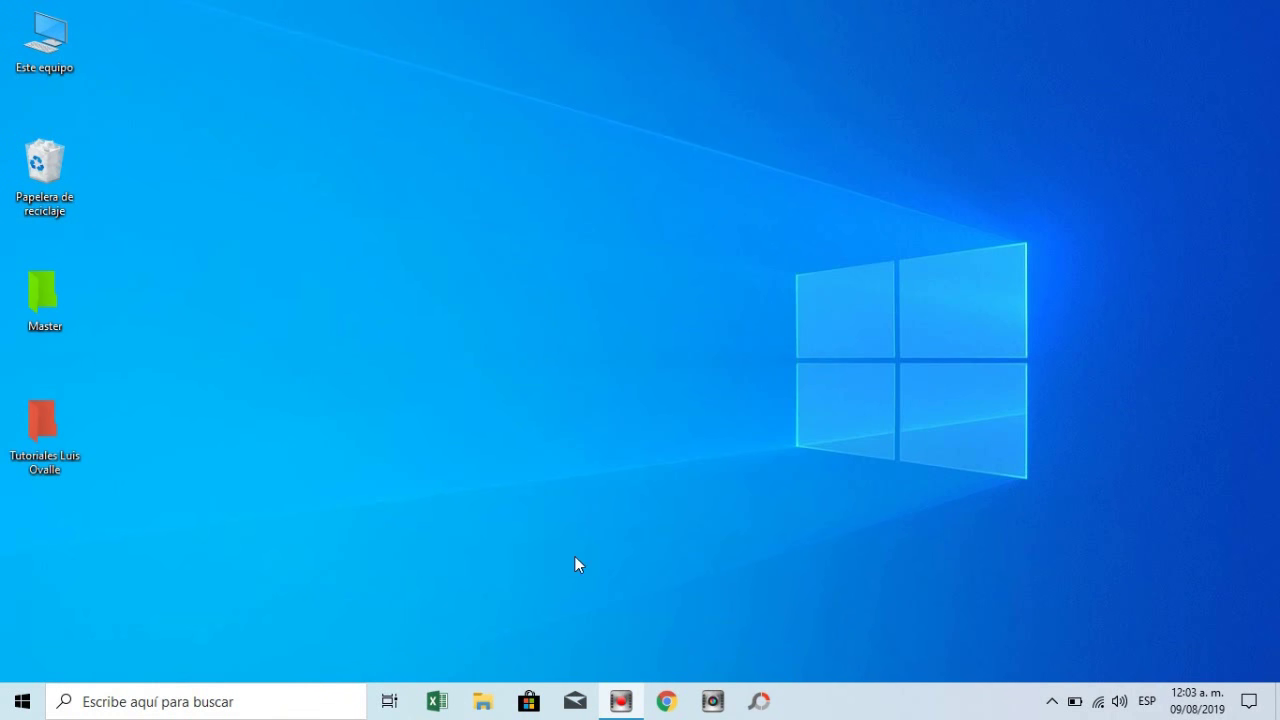
- Show the computer's network adapters through the adapter options in the network and Internet settings
right_click(1098, 705)
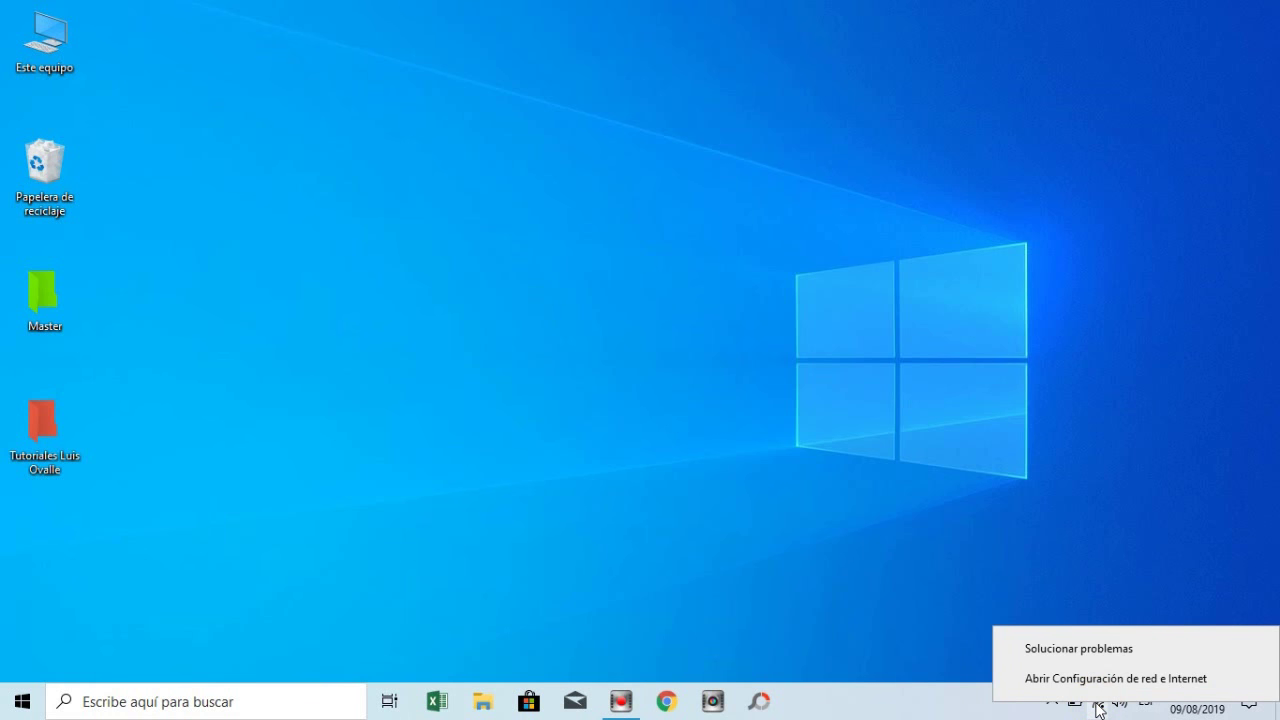
left_click(1100, 686)
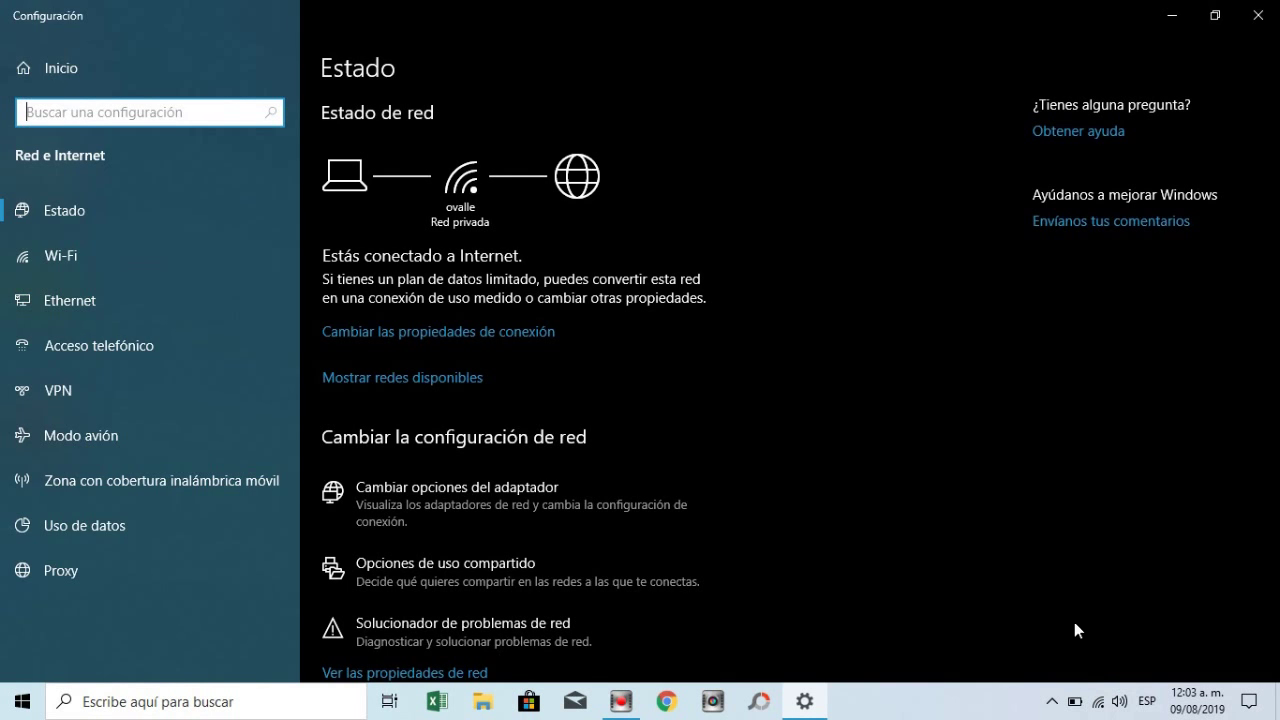
left_click(465, 495)
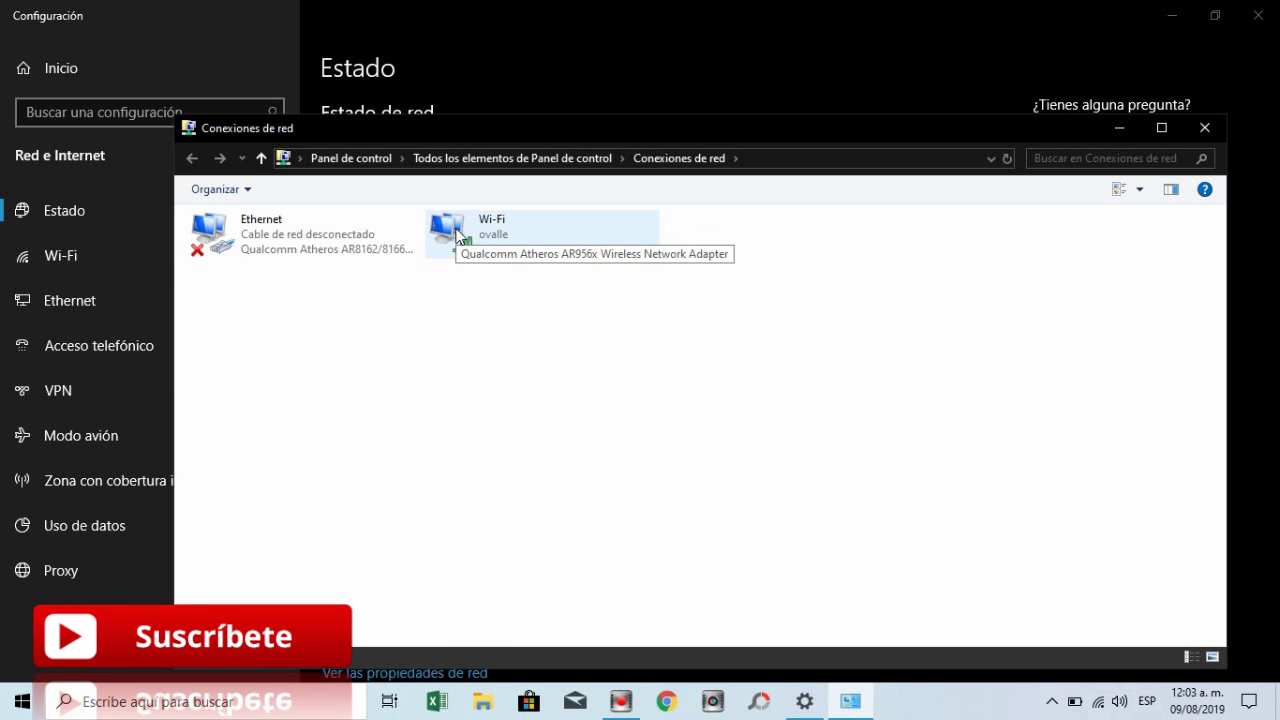
left_click(264, 240)
right_click(263, 240)
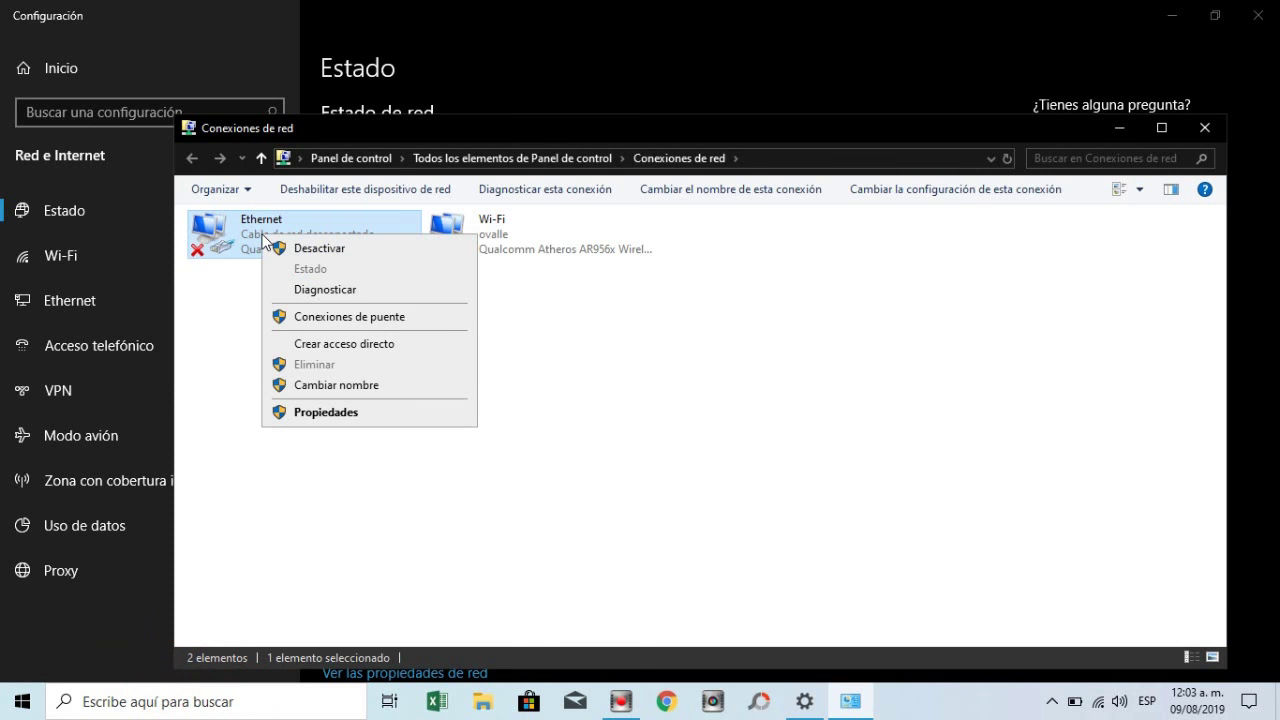
left_click(660, 401)
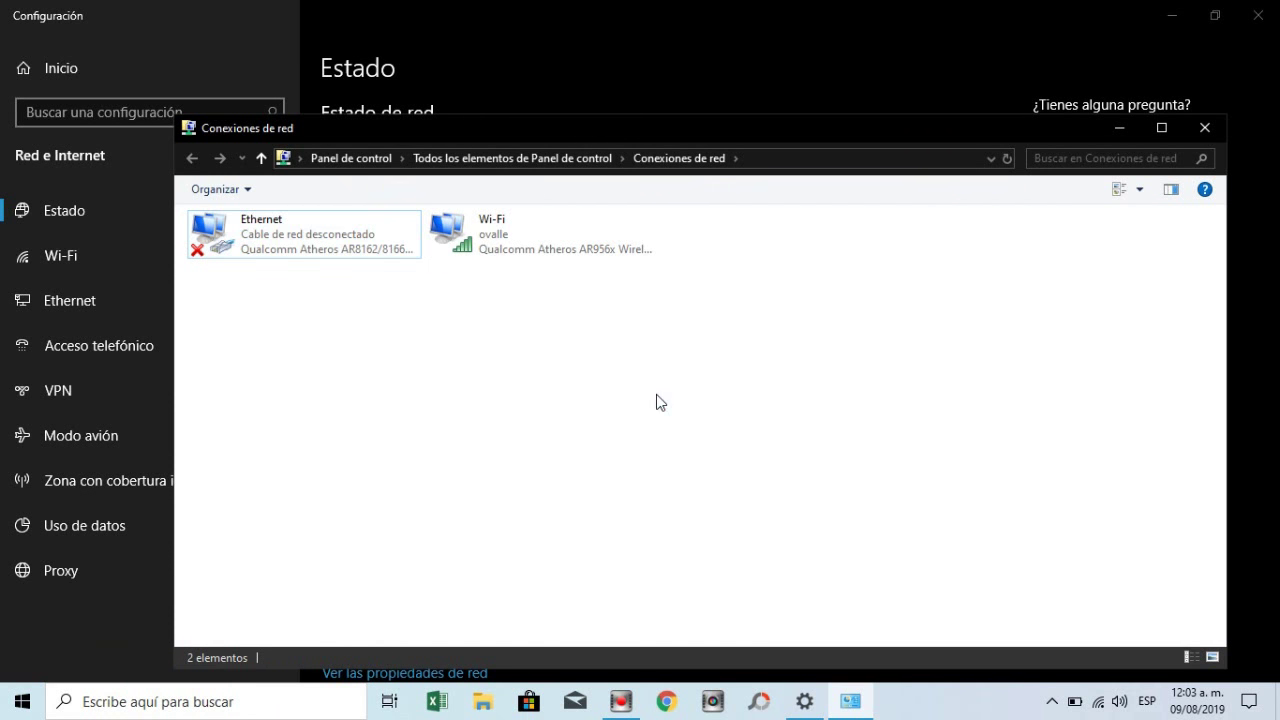
- Disable the Wi-Fi network connection and enable it again
right_click(482, 234)
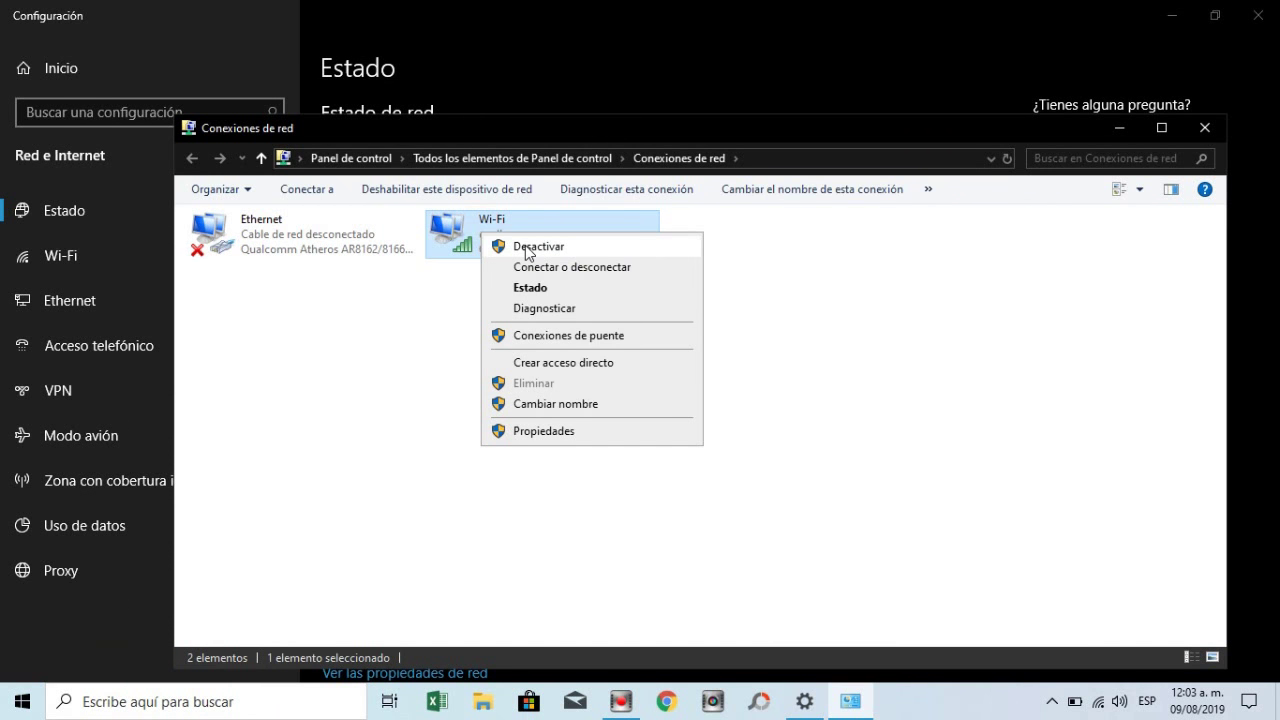
left_click(527, 246)
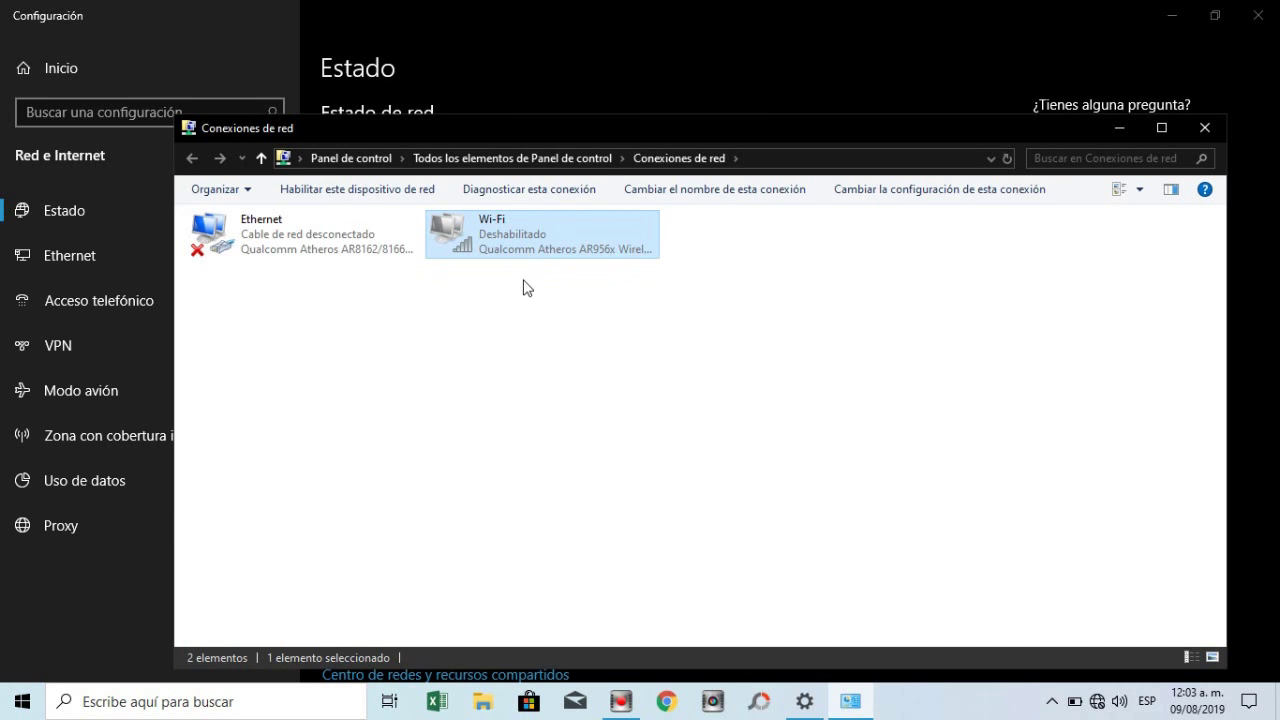
right_click(495, 235)
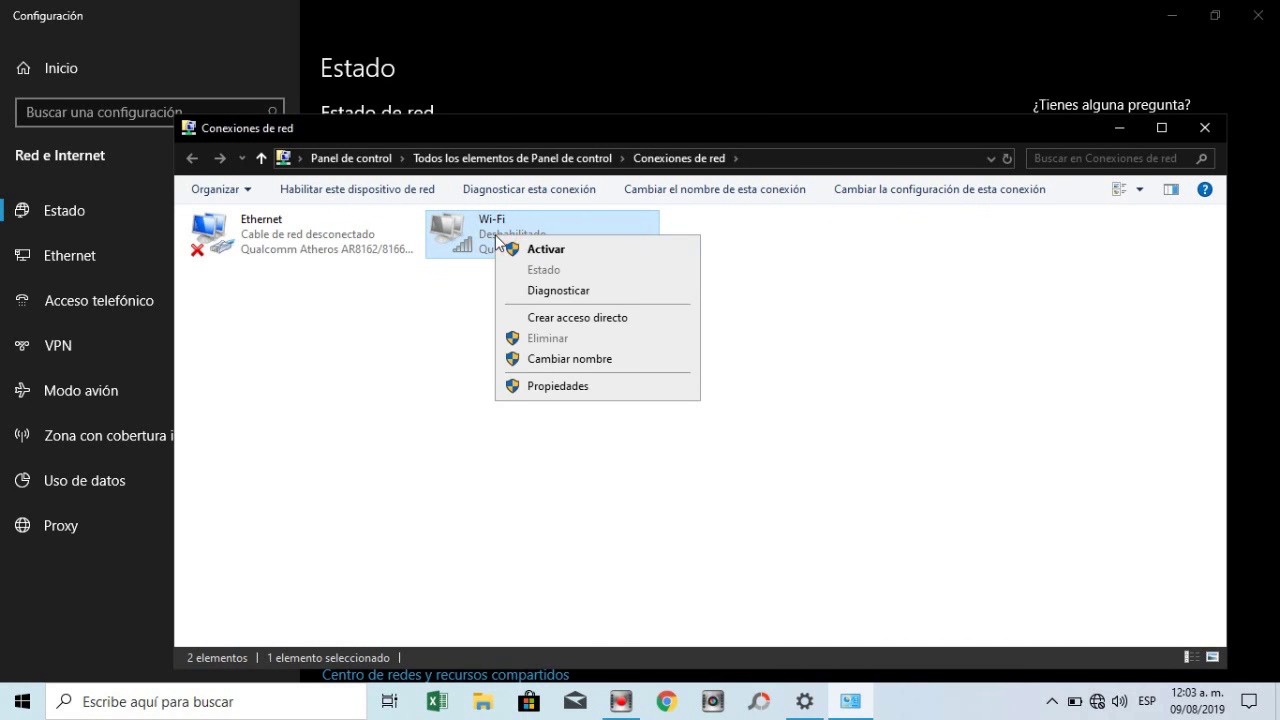
left_click(547, 250)
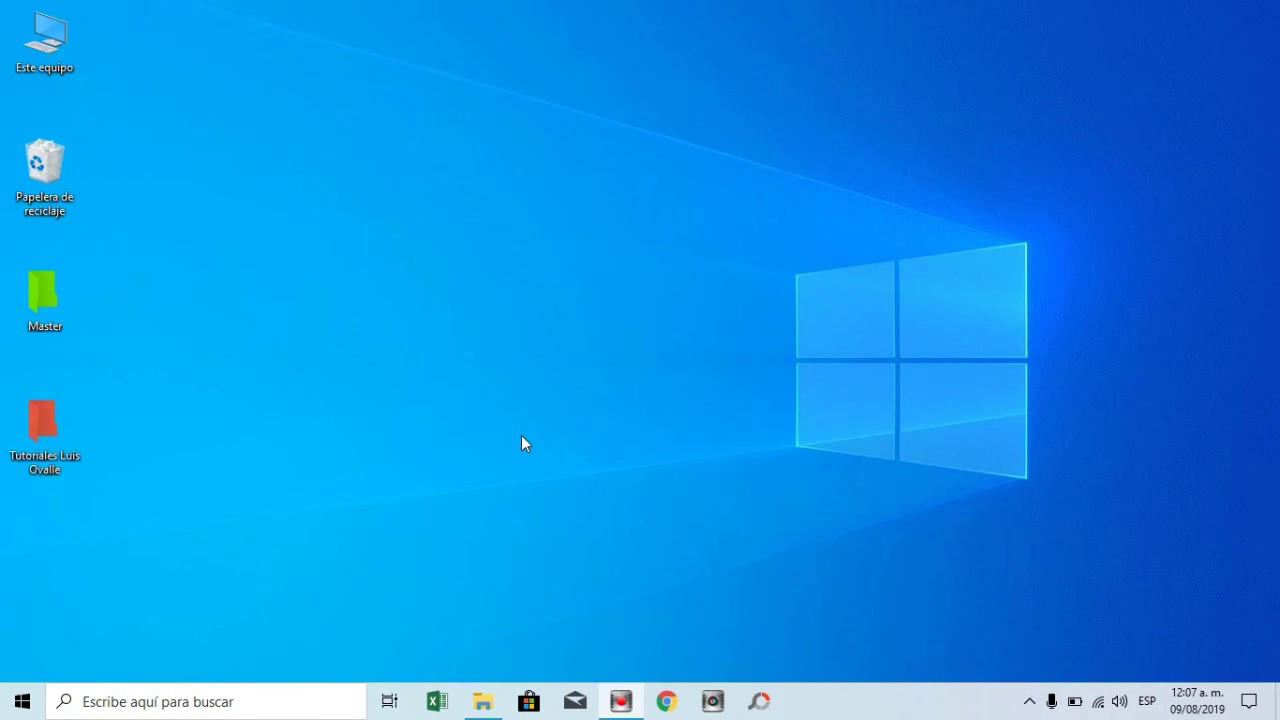
- Open Device Manager (Administrador de dispositivos) from the properties of Este equipo
right_click(50, 36)
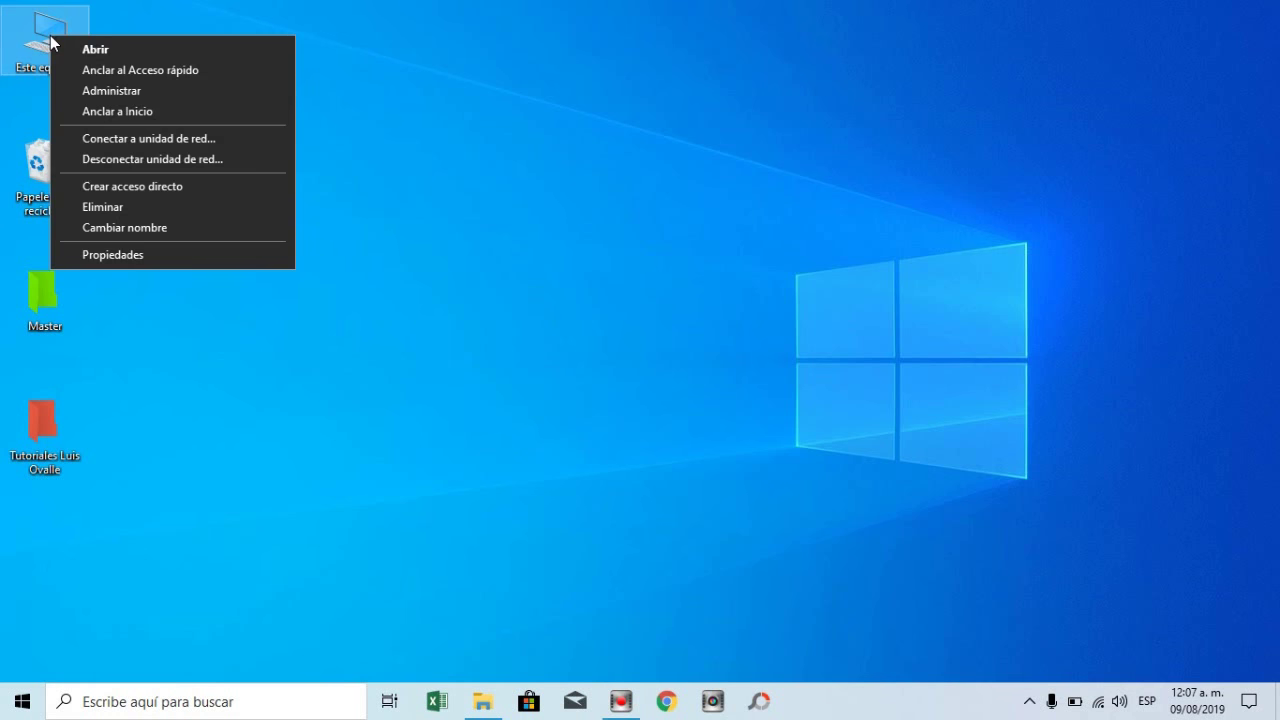
left_click(119, 251)
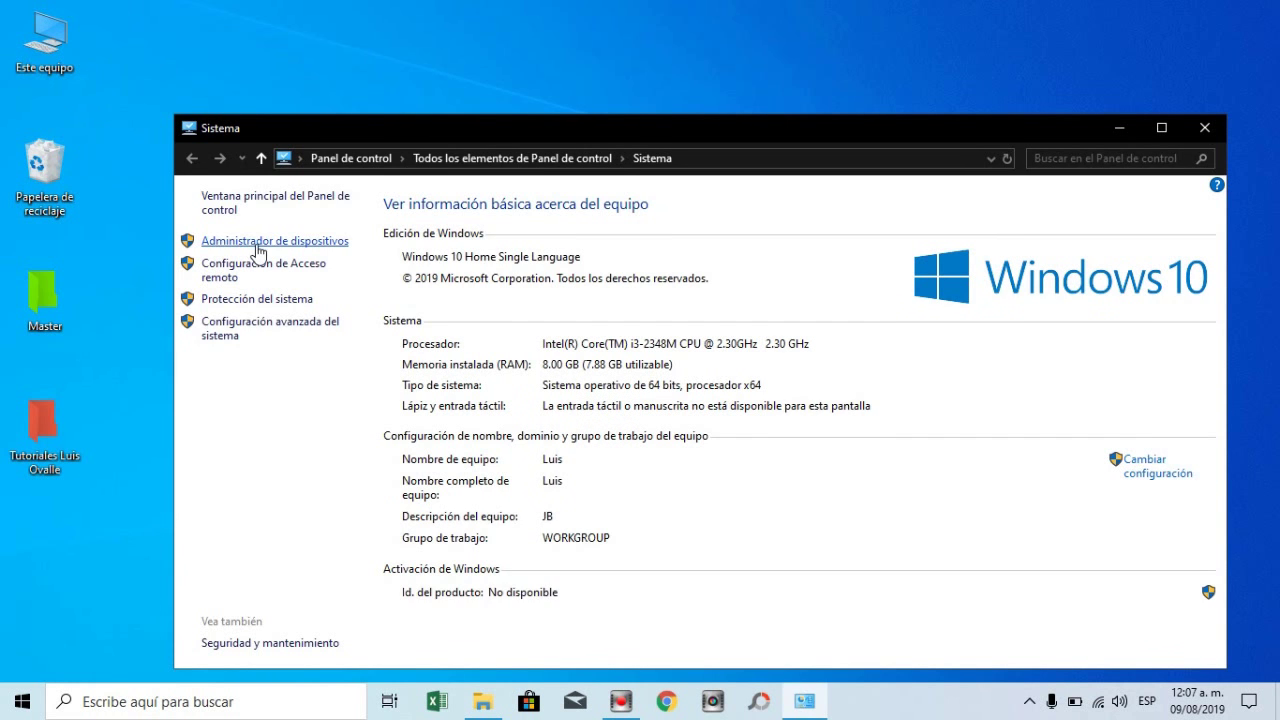
left_click(261, 243)
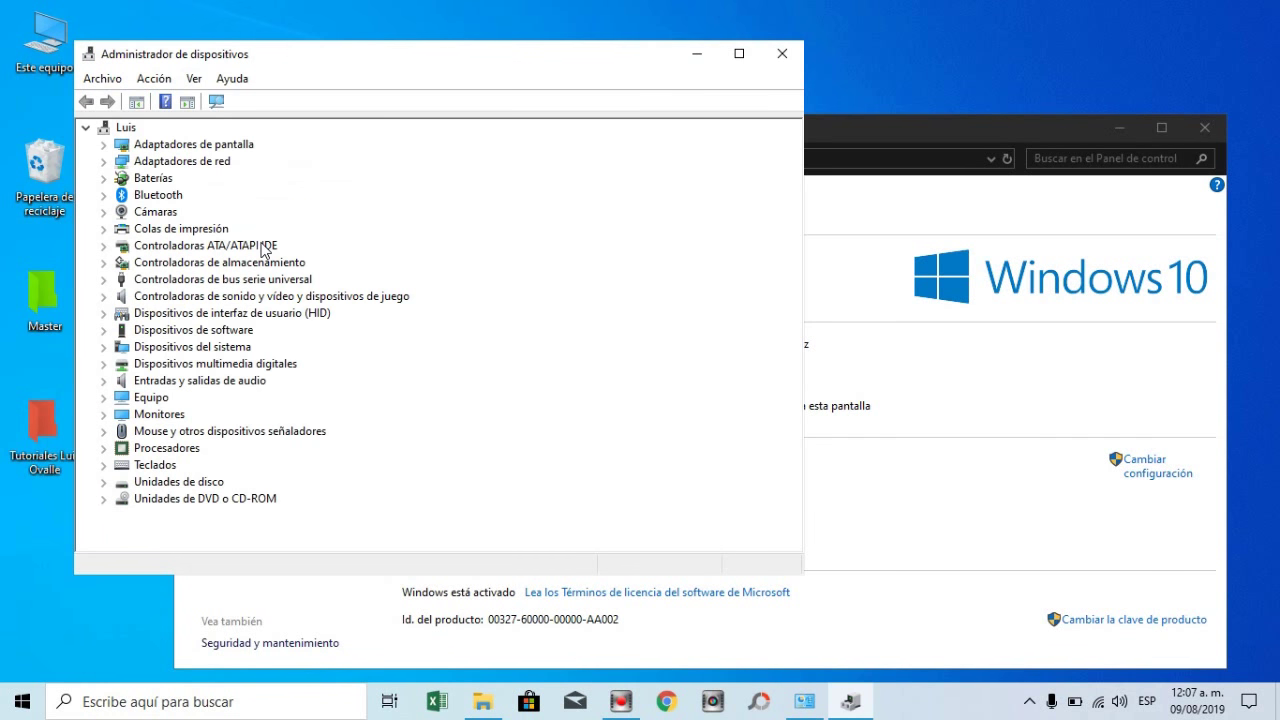
- Disallow turning off the Qualcomm Atheros AR956x Wireless Network Adapter to save energy in its power management properties, and close Device Manager
left_click(104, 162)
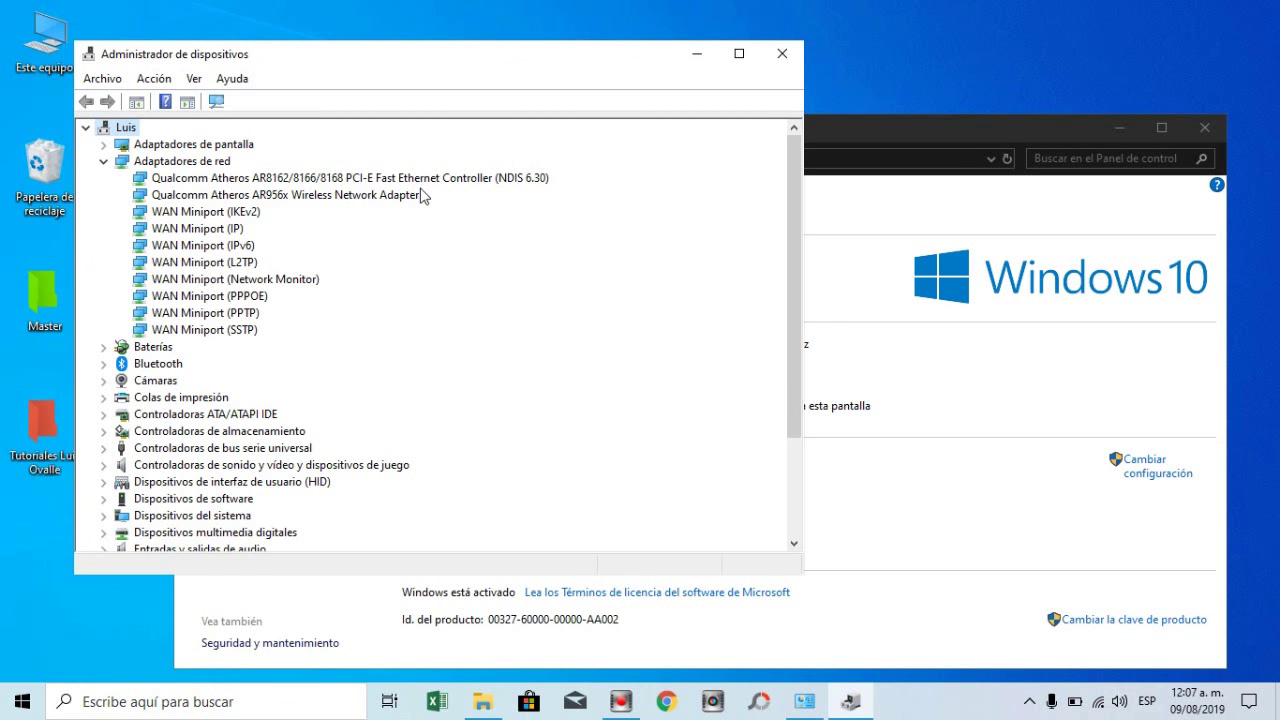
left_click(355, 196)
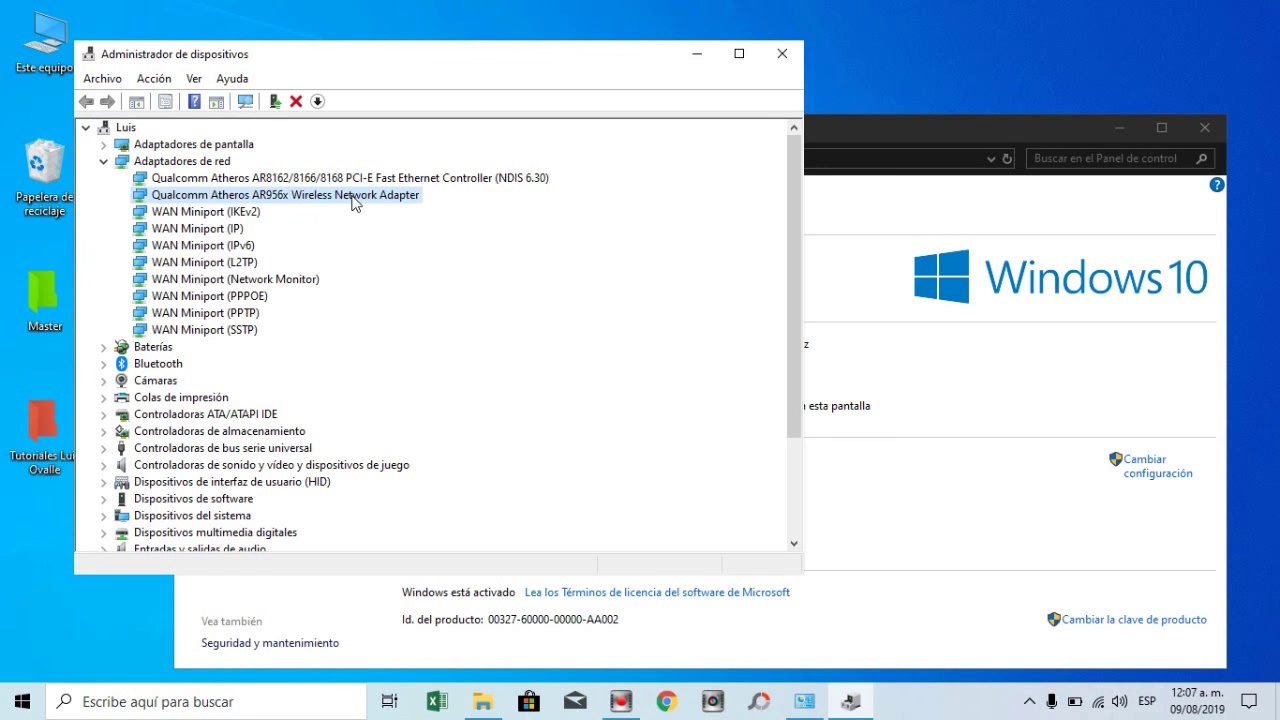
right_click(355, 203)
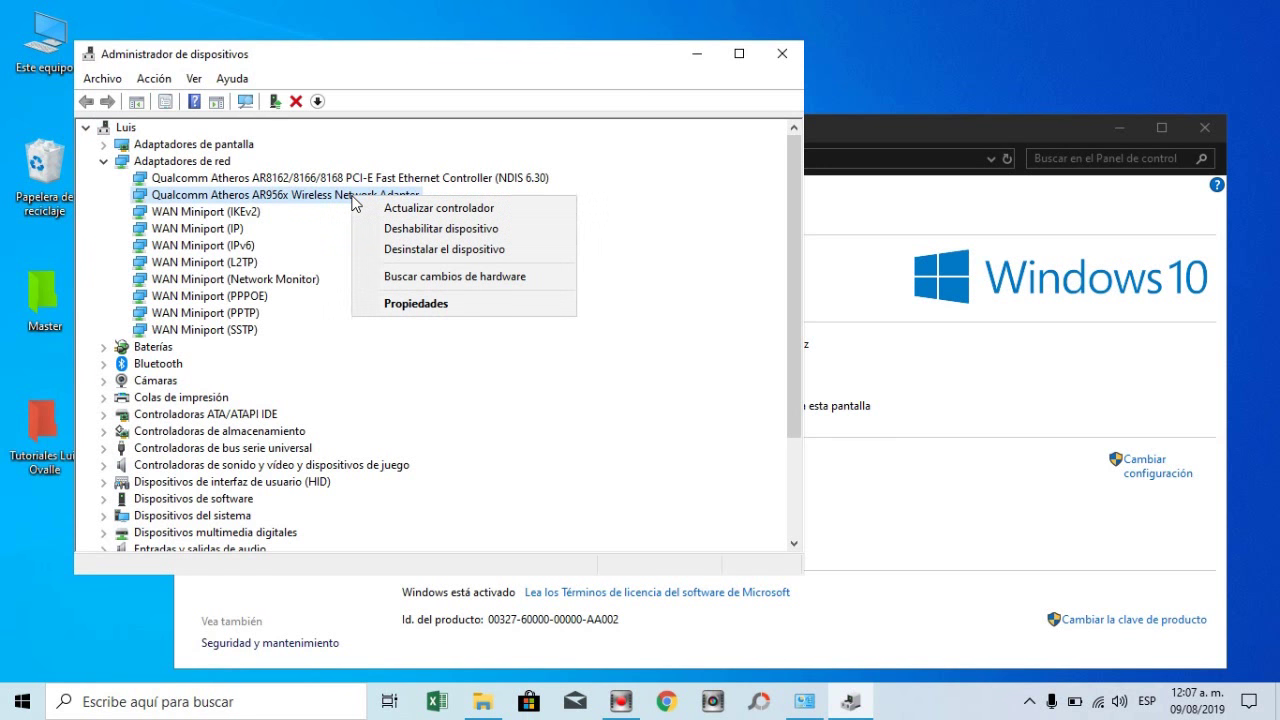
left_click(416, 304)
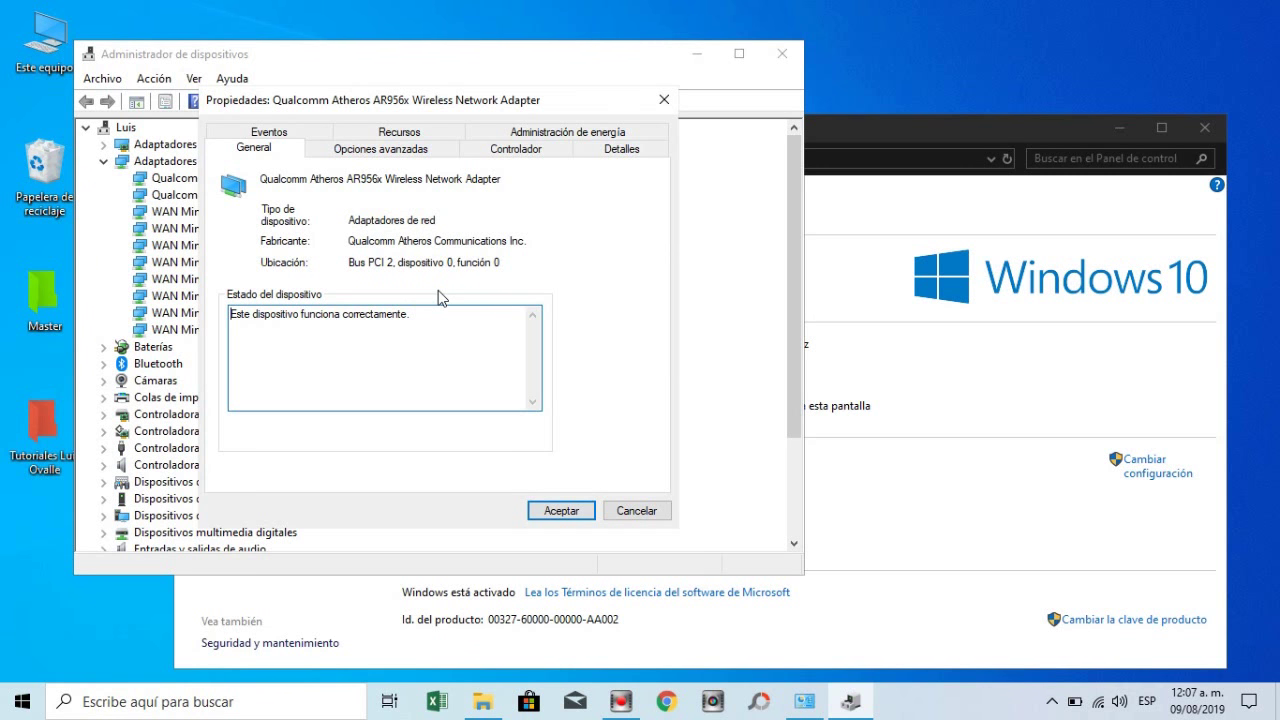
left_click(549, 132)
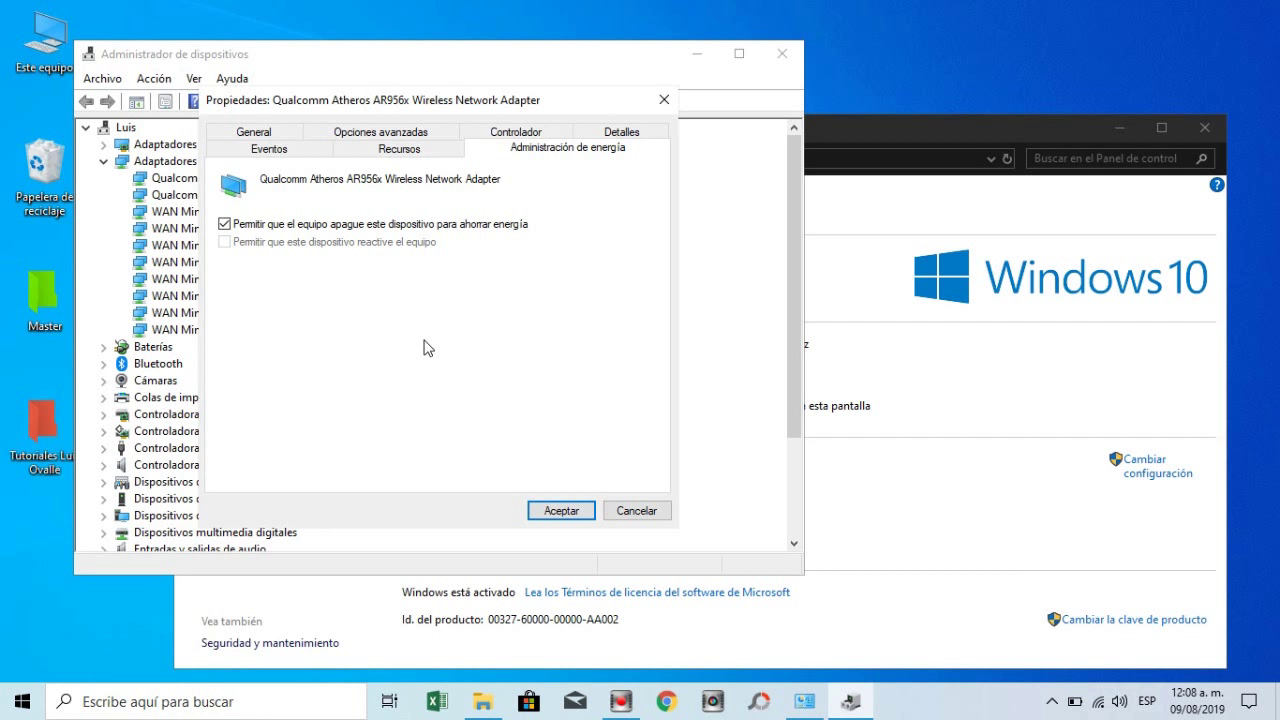
left_click(234, 229)
left_click(569, 511)
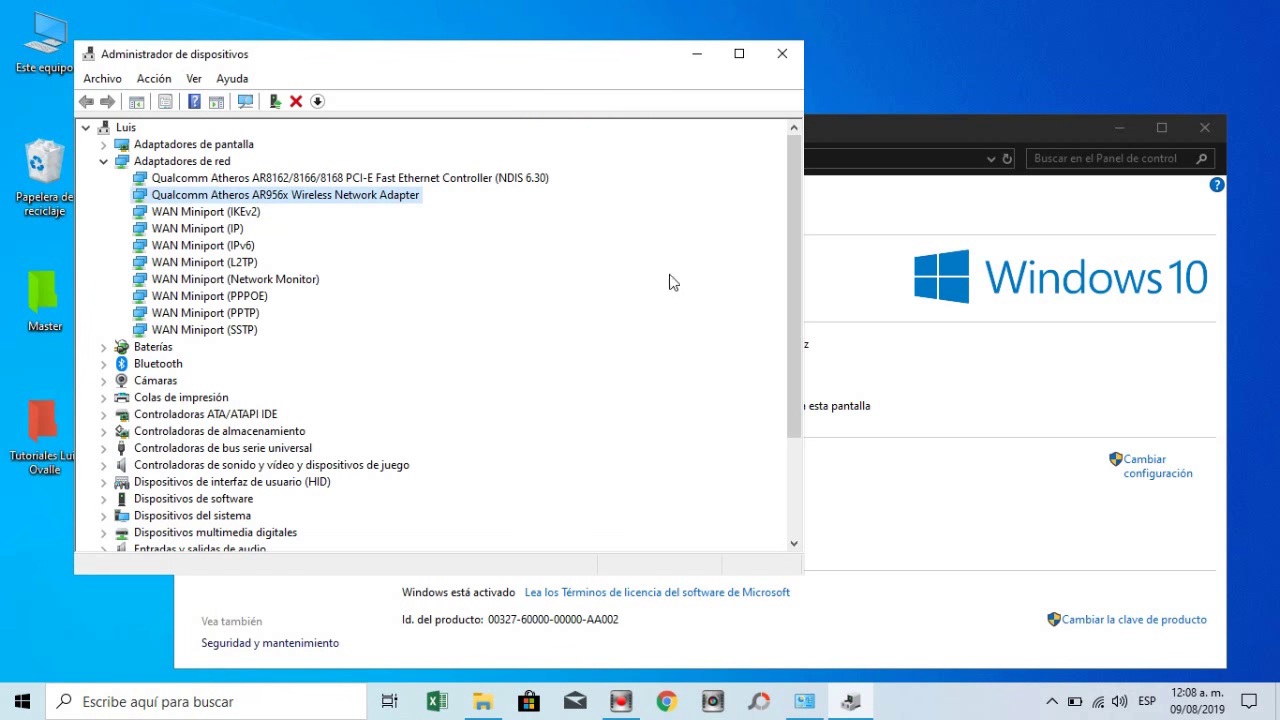
left_click(783, 56)
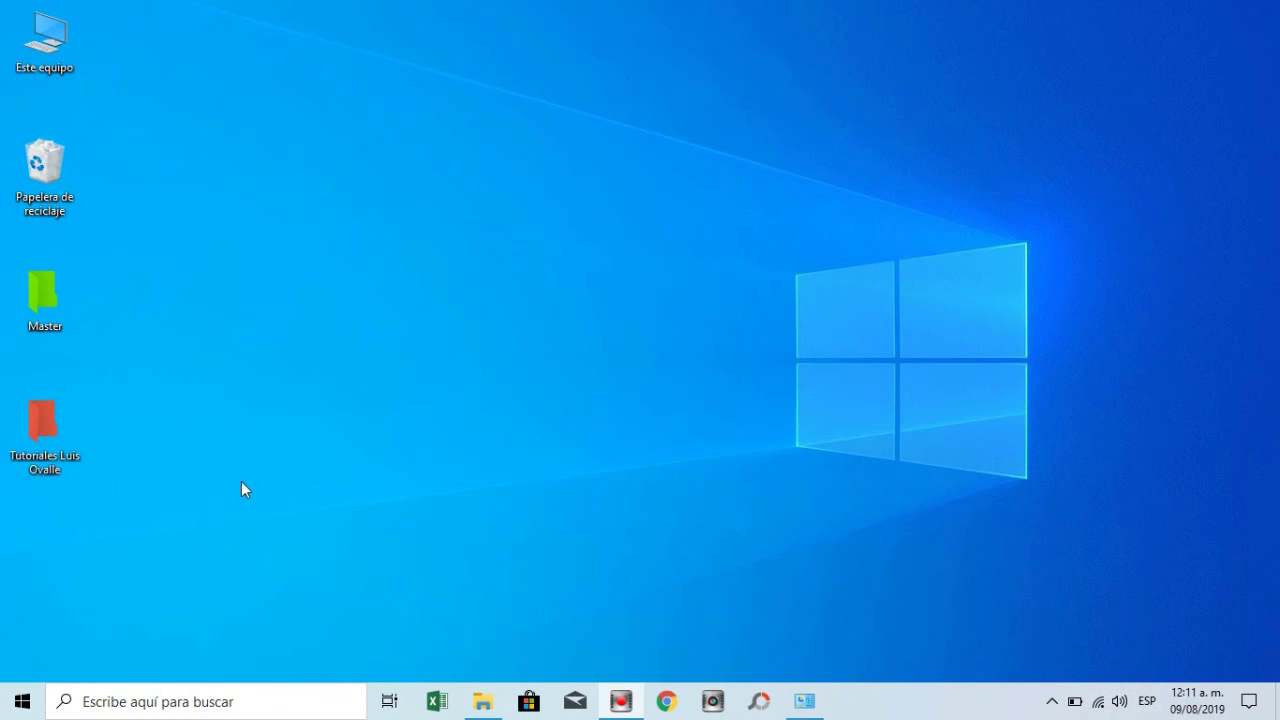
- Open the Wi-Fi page of the Red e Internet settings in Windows Settings
left_click(20, 703)
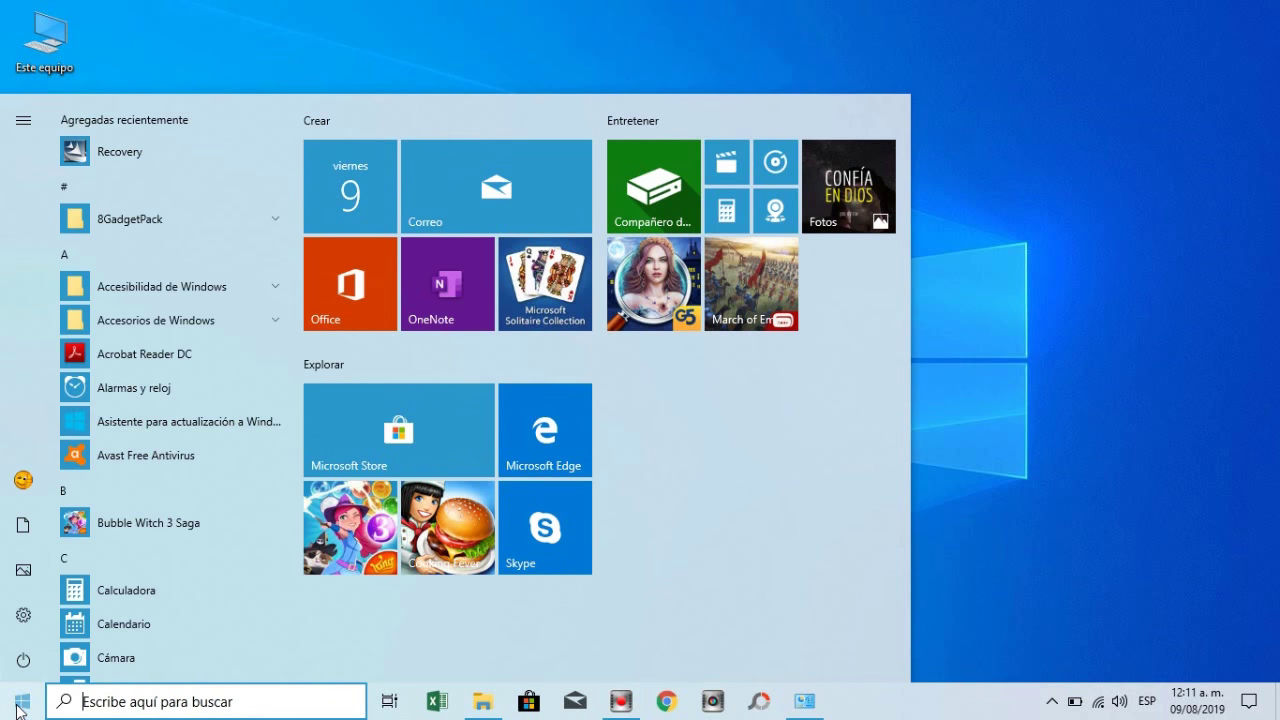
left_click(24, 616)
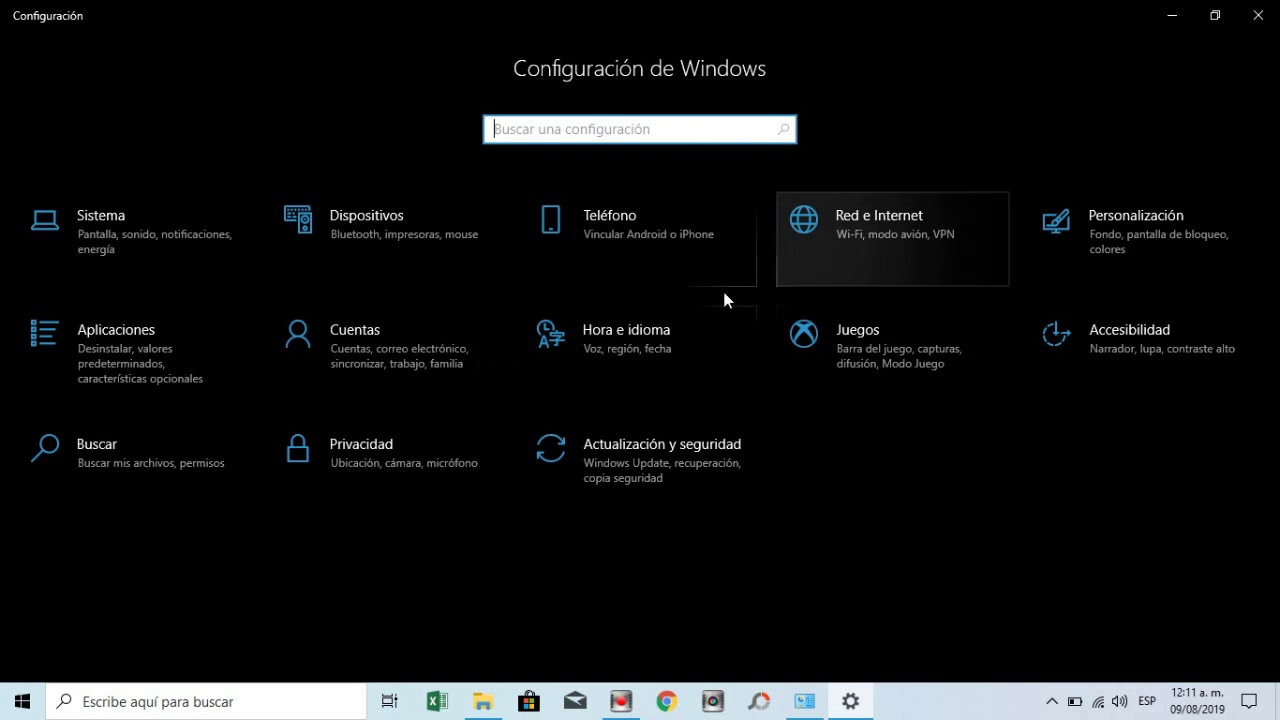
left_click(857, 233)
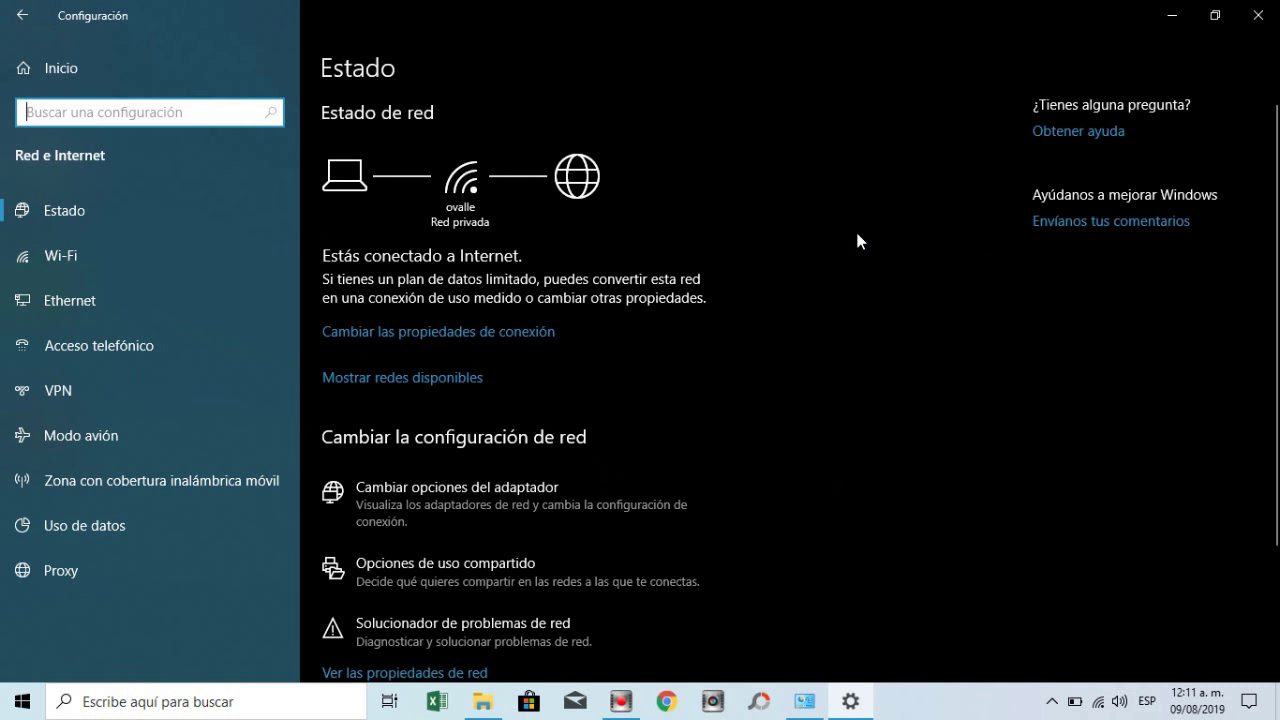
left_click(74, 255)
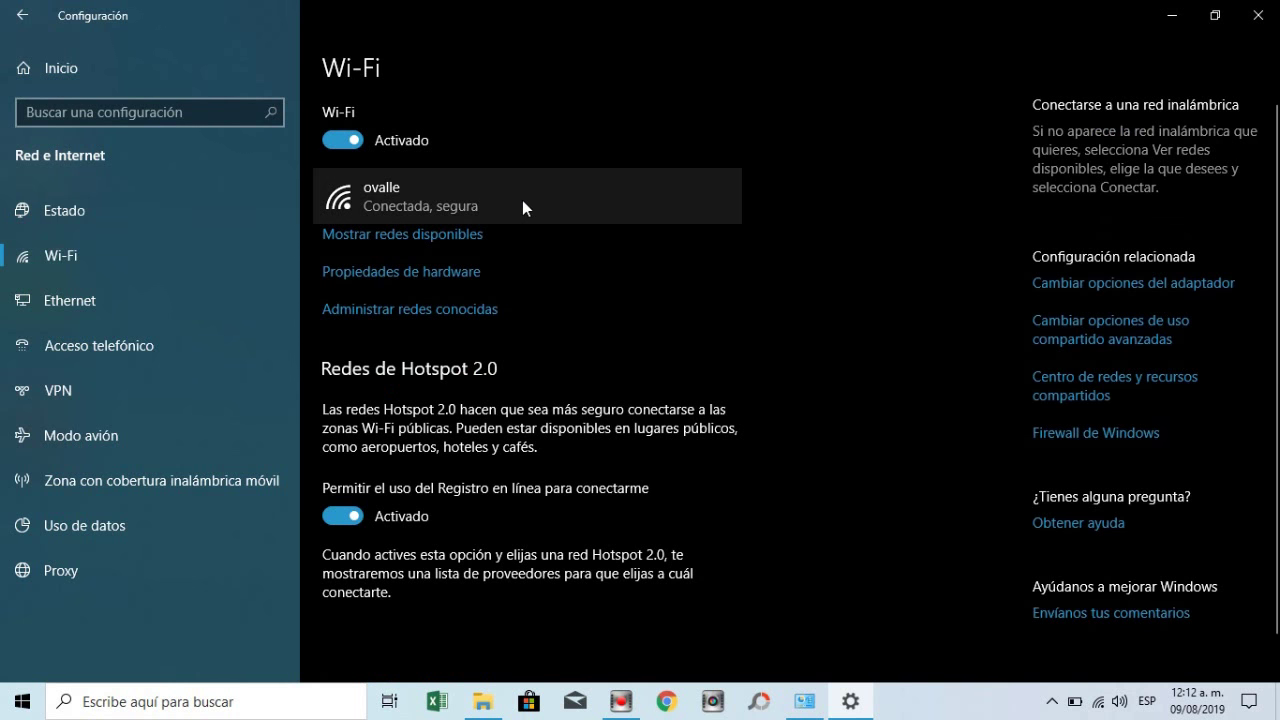
- Forget the currently connected Wi-Fi network in the list of known networks (Administrar redes conocidas) and close Settings
left_click(430, 312)
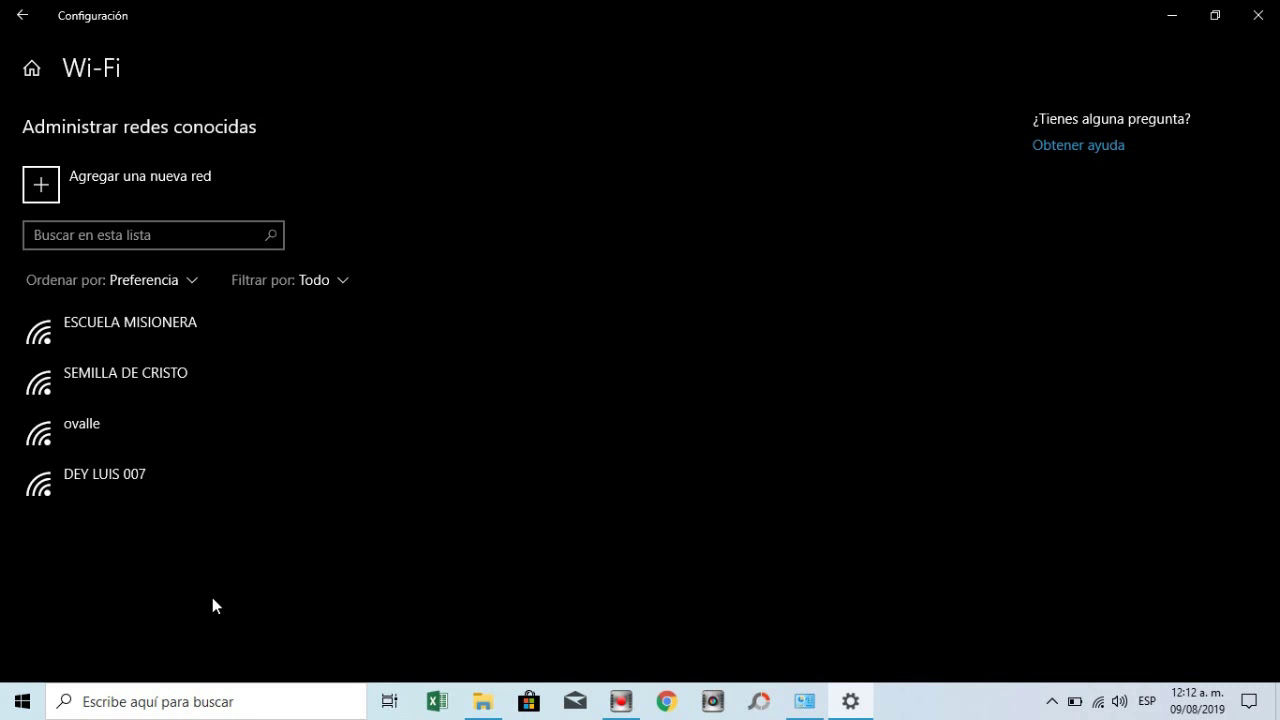
left_click(93, 438)
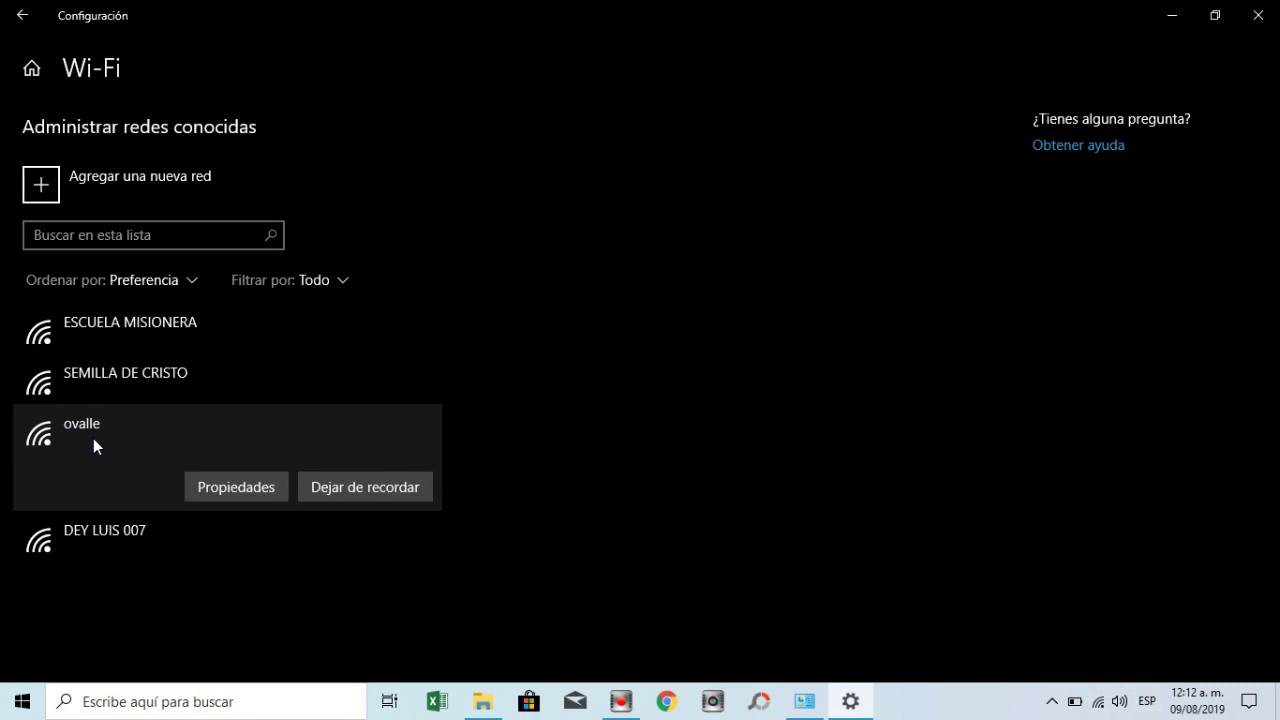
left_click(339, 490)
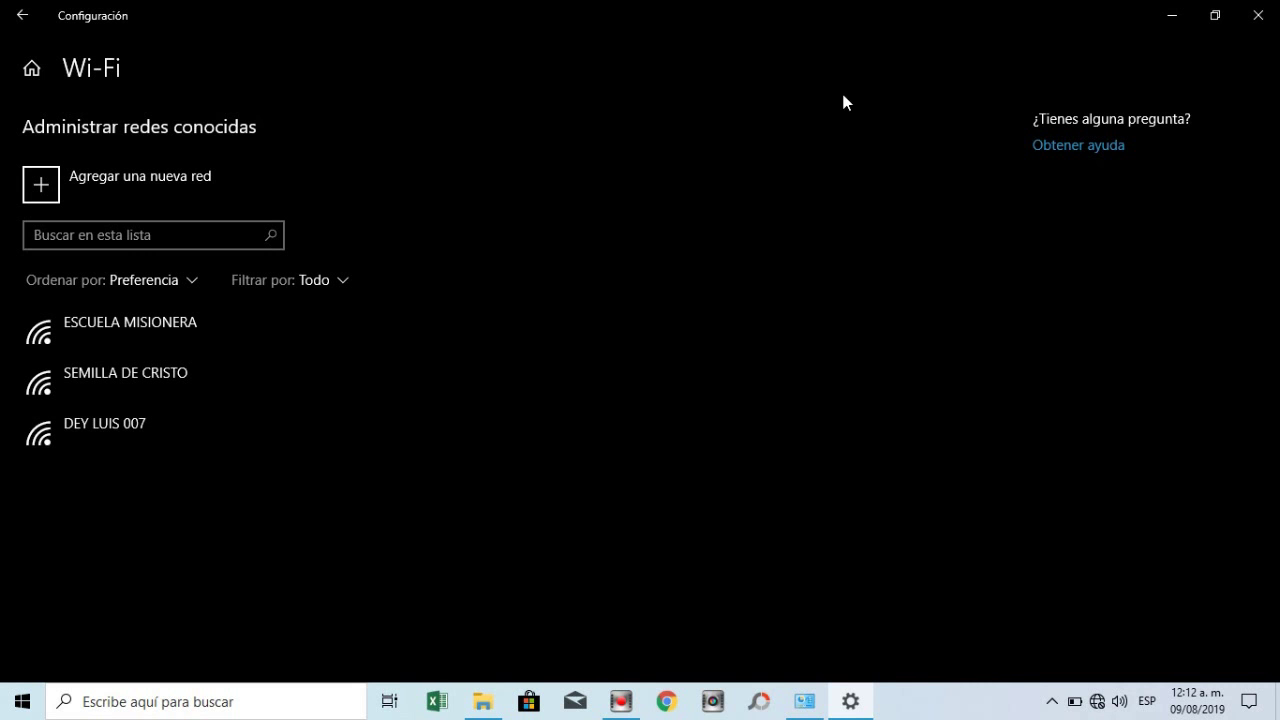
left_click(1260, 14)
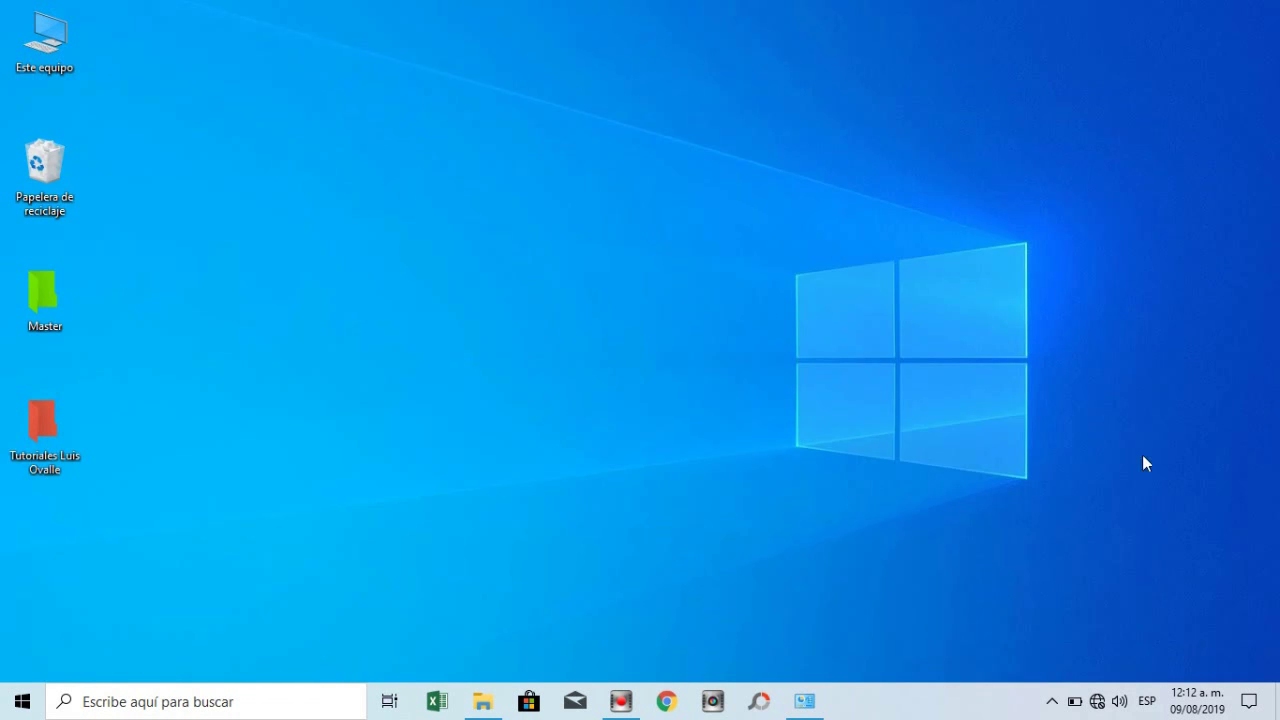
- Reconnect to the forgotten Wi-Fi network with automatic connection enabled, entering its network security key
left_click(1099, 706)
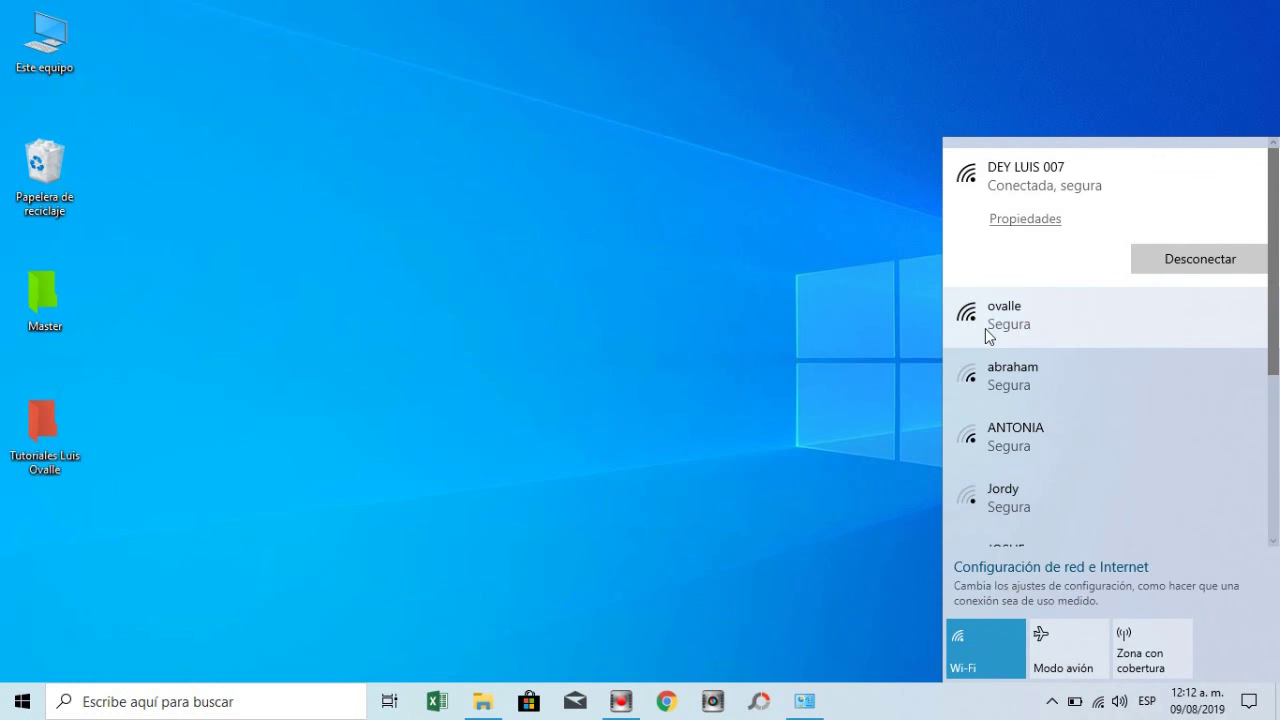
left_click(1022, 325)
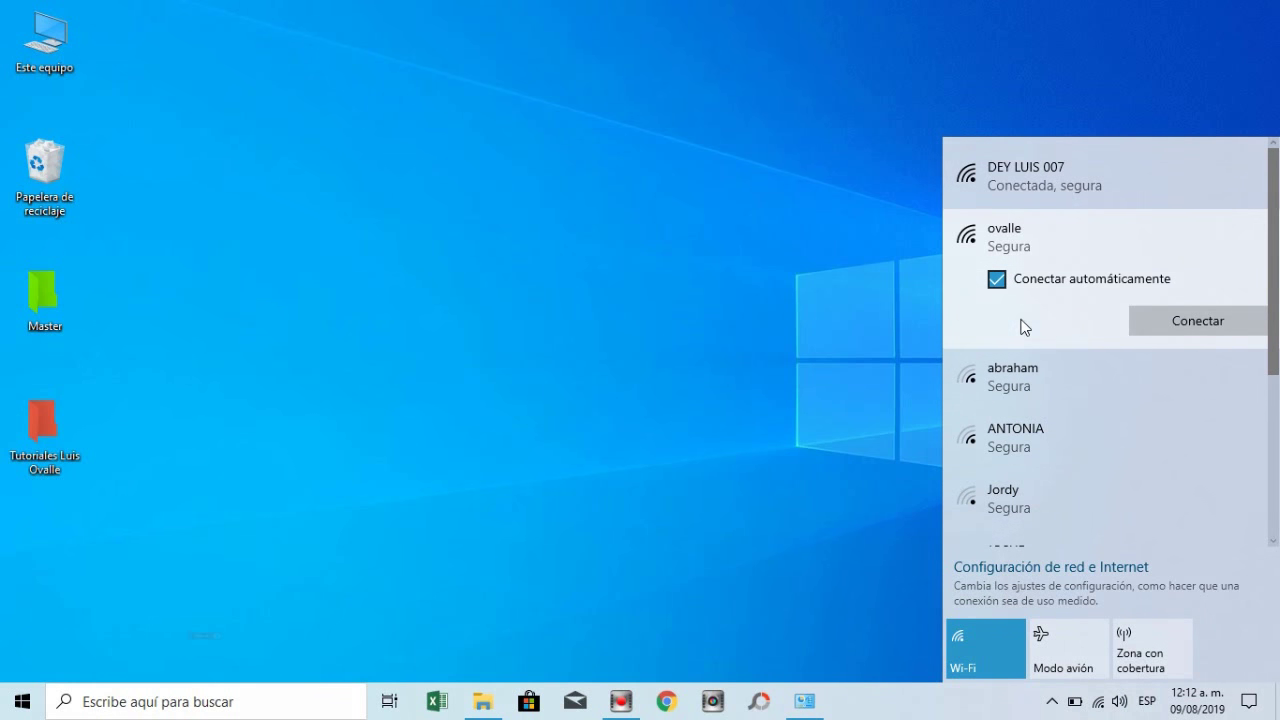
left_click(1159, 320)
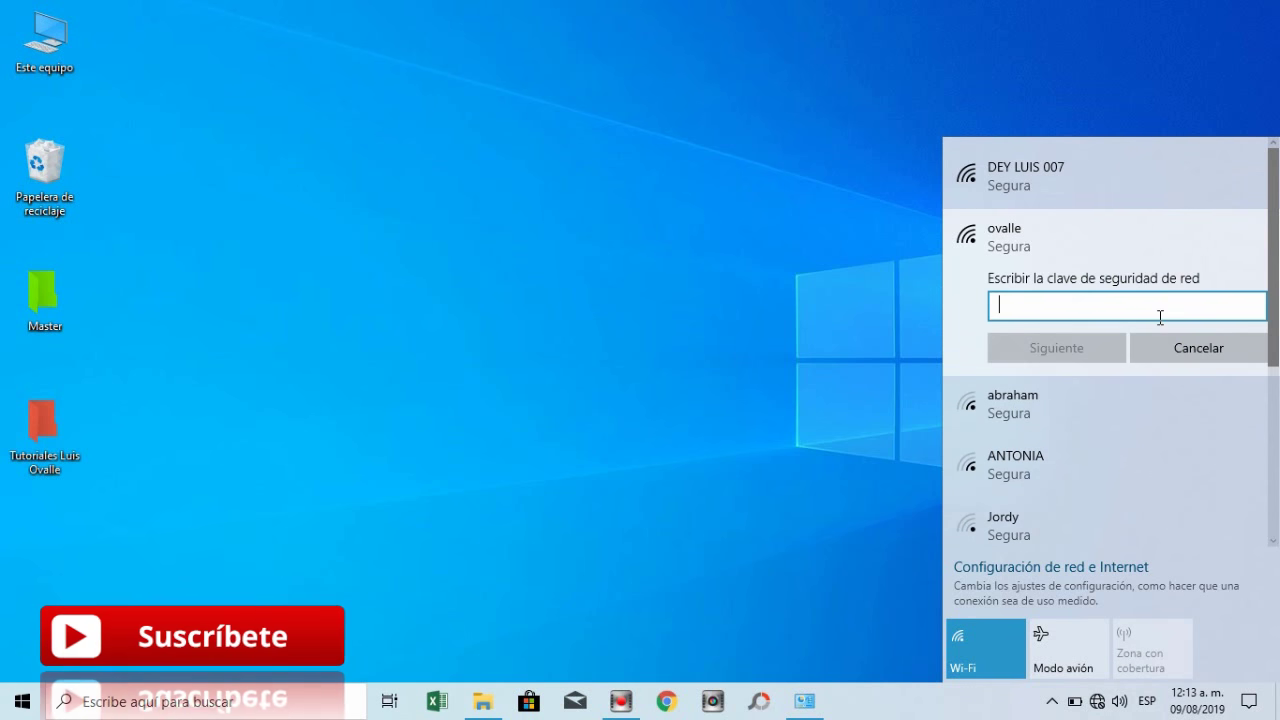
type("•••••••")
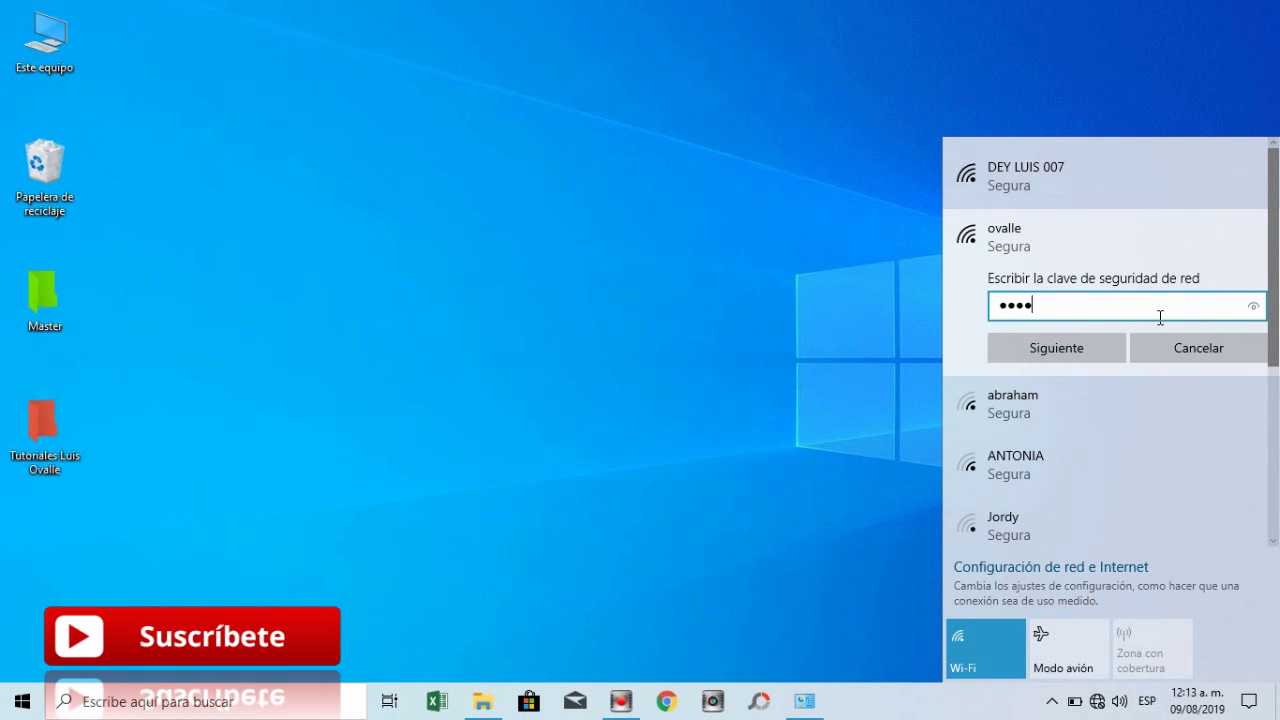
type("•")
left_click(1098, 350)
left_click(1088, 396)
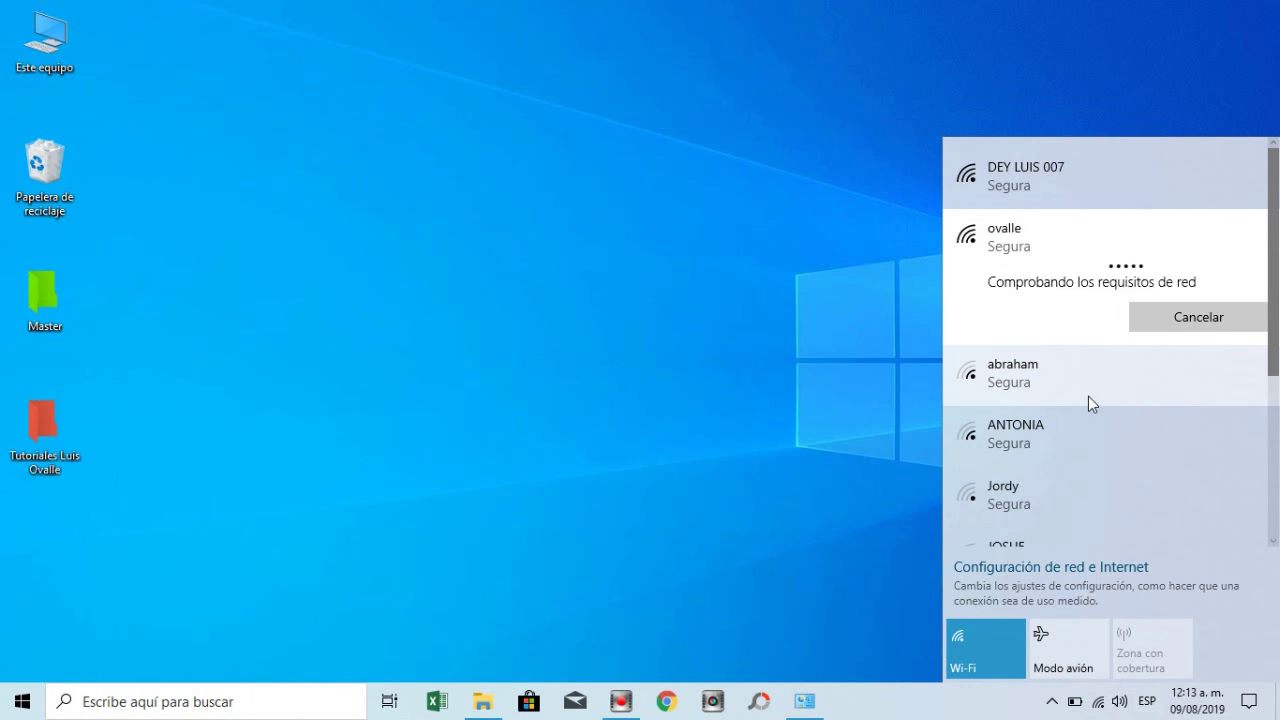
left_click(824, 287)
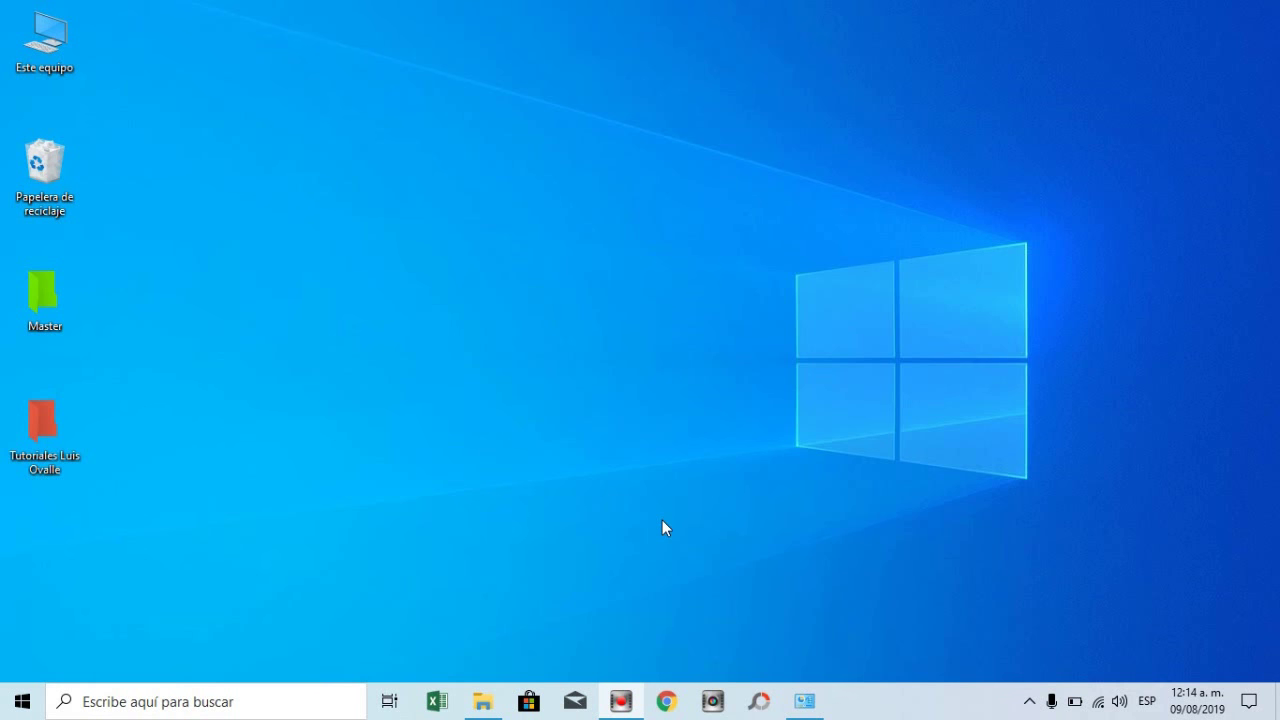
- Open Device Manager (Administrador de dispositivos) from the properties of Este equipo and expand Adaptadores de red
right_click(58, 37)
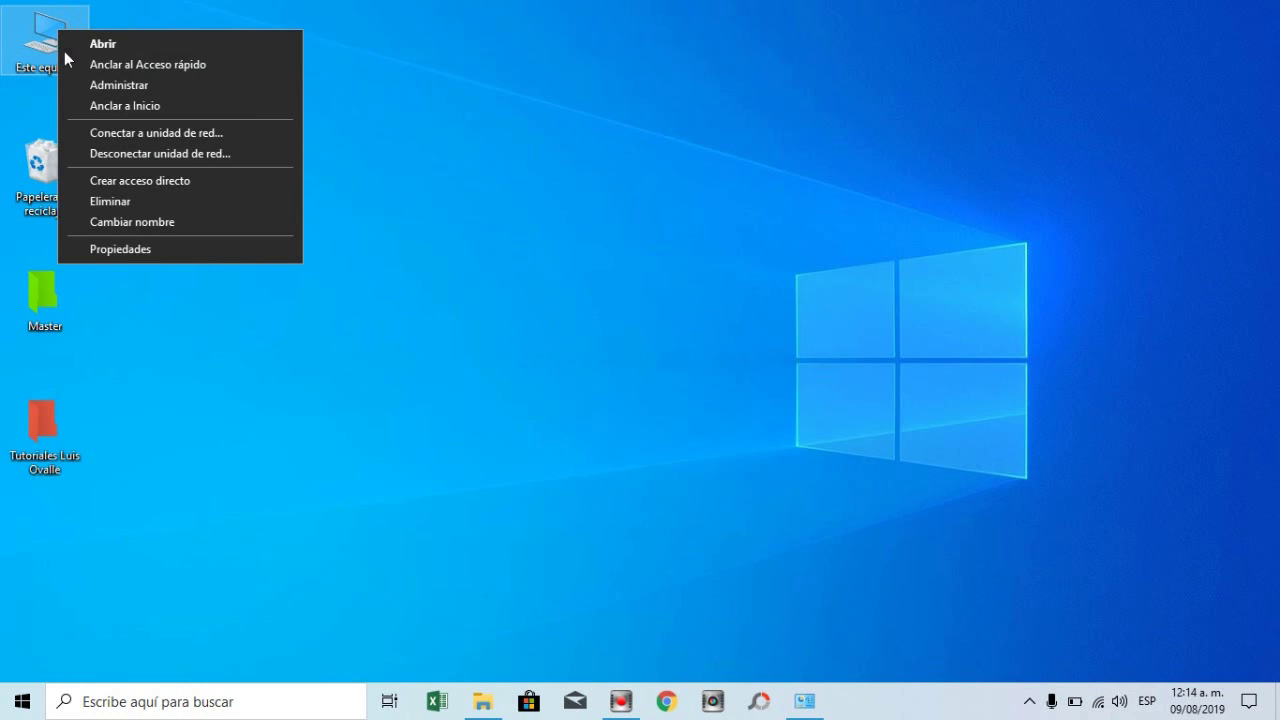
left_click(141, 248)
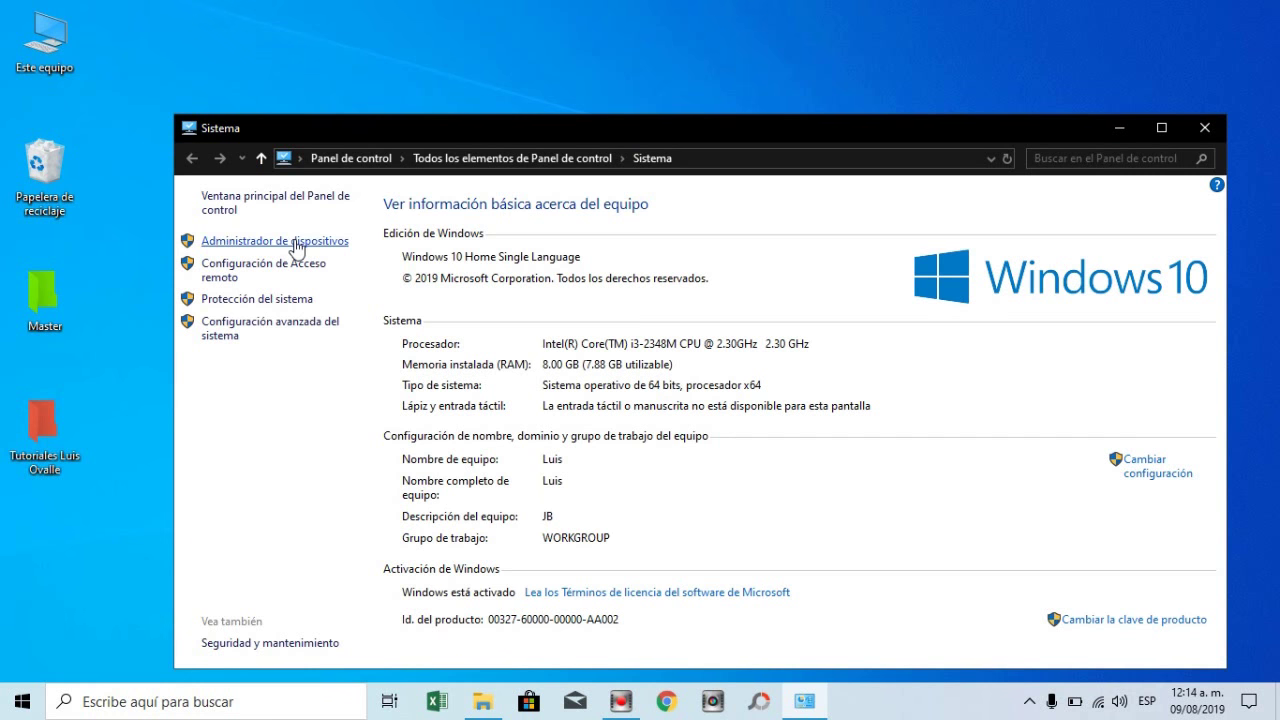
left_click(296, 247)
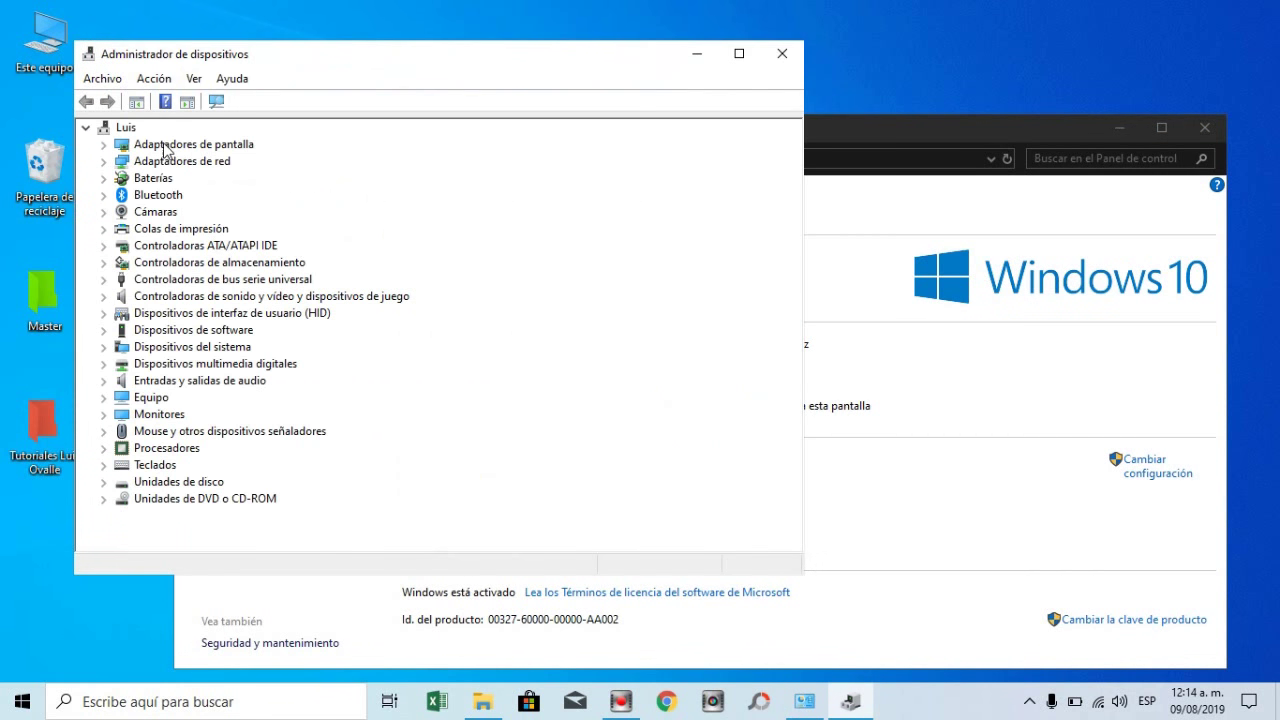
left_click(104, 161)
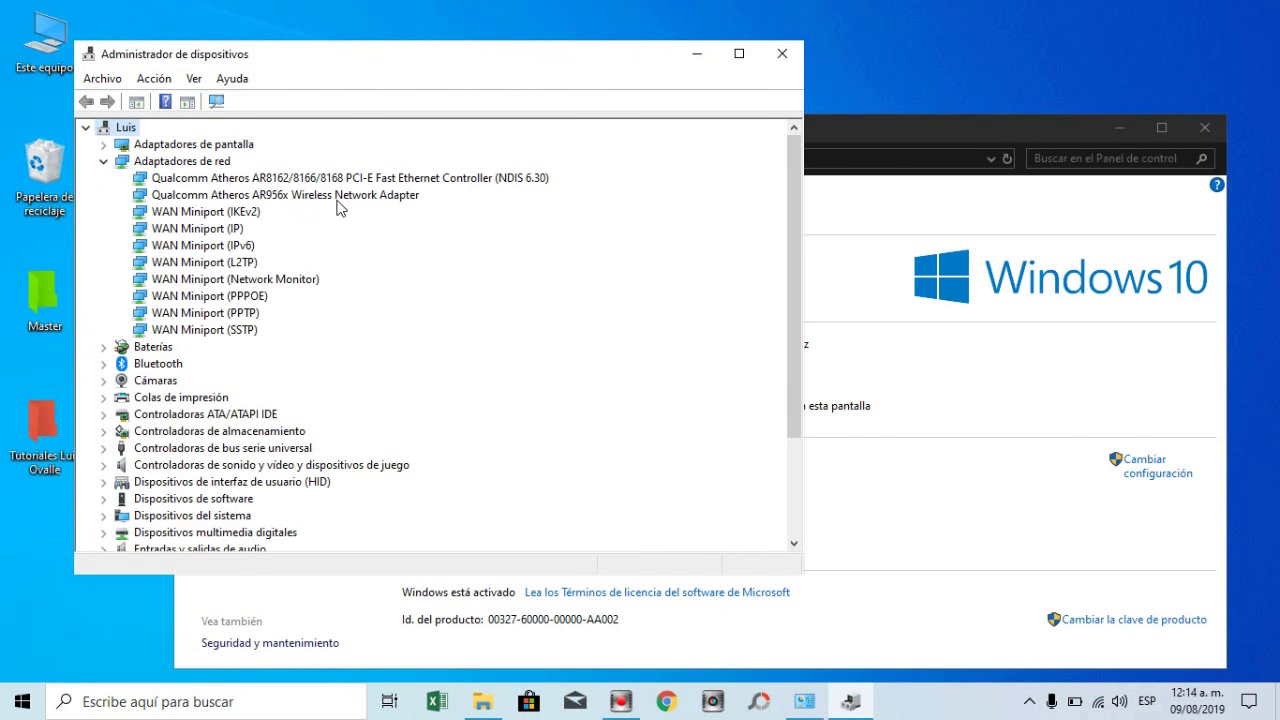
- Update the Qualcomm Atheros AR956x Wireless Network Adapter driver by searching the computer's Documents folder, and close the Device Manager and Sistema windows
left_click(377, 202)
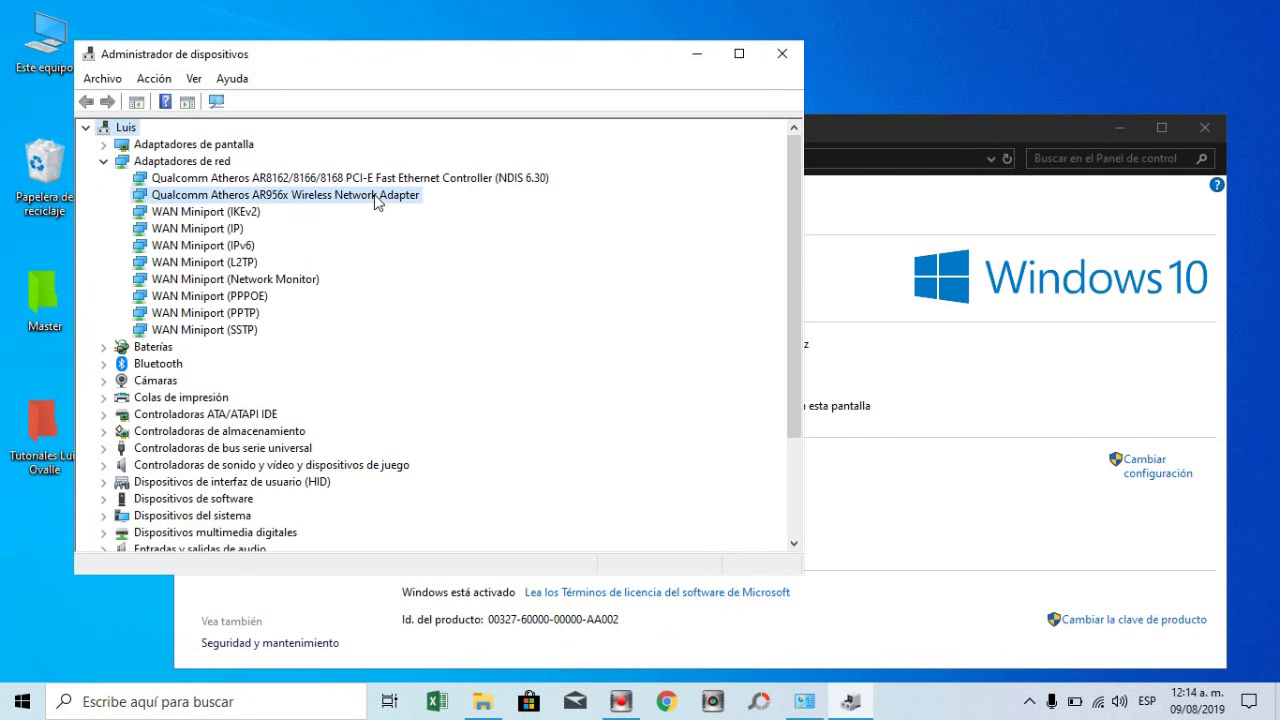
right_click(377, 202)
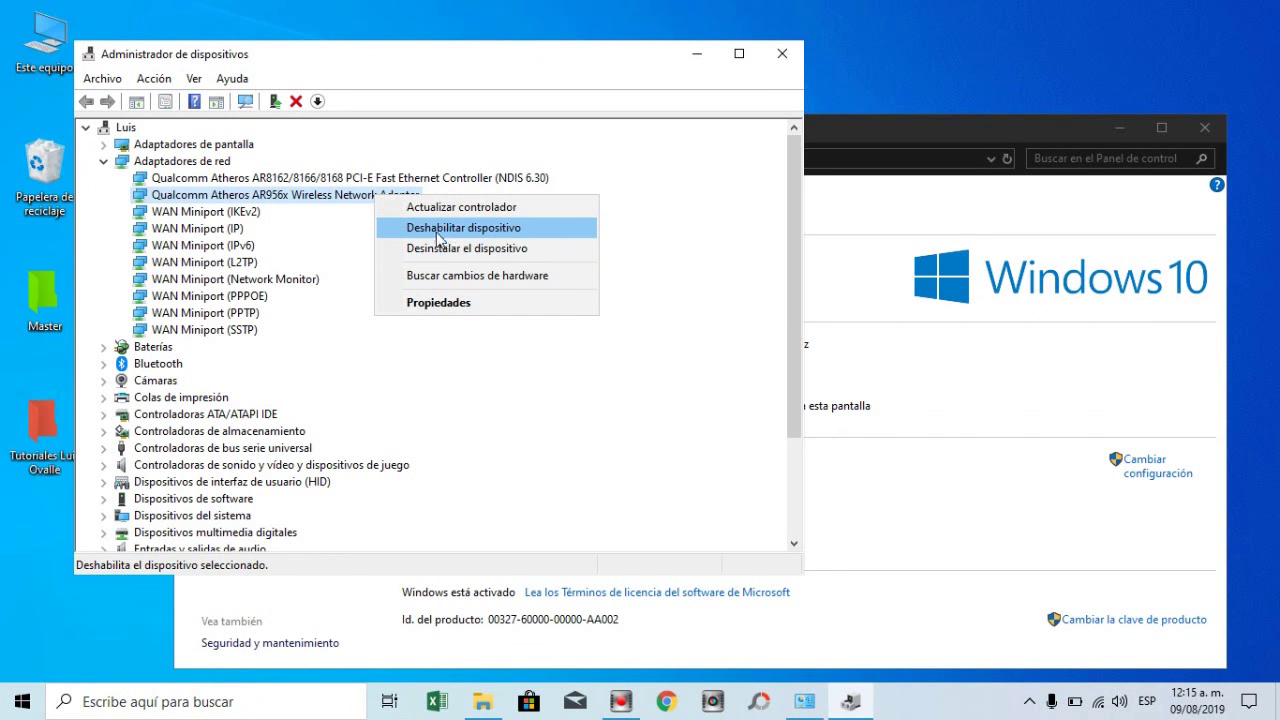
left_click(457, 208)
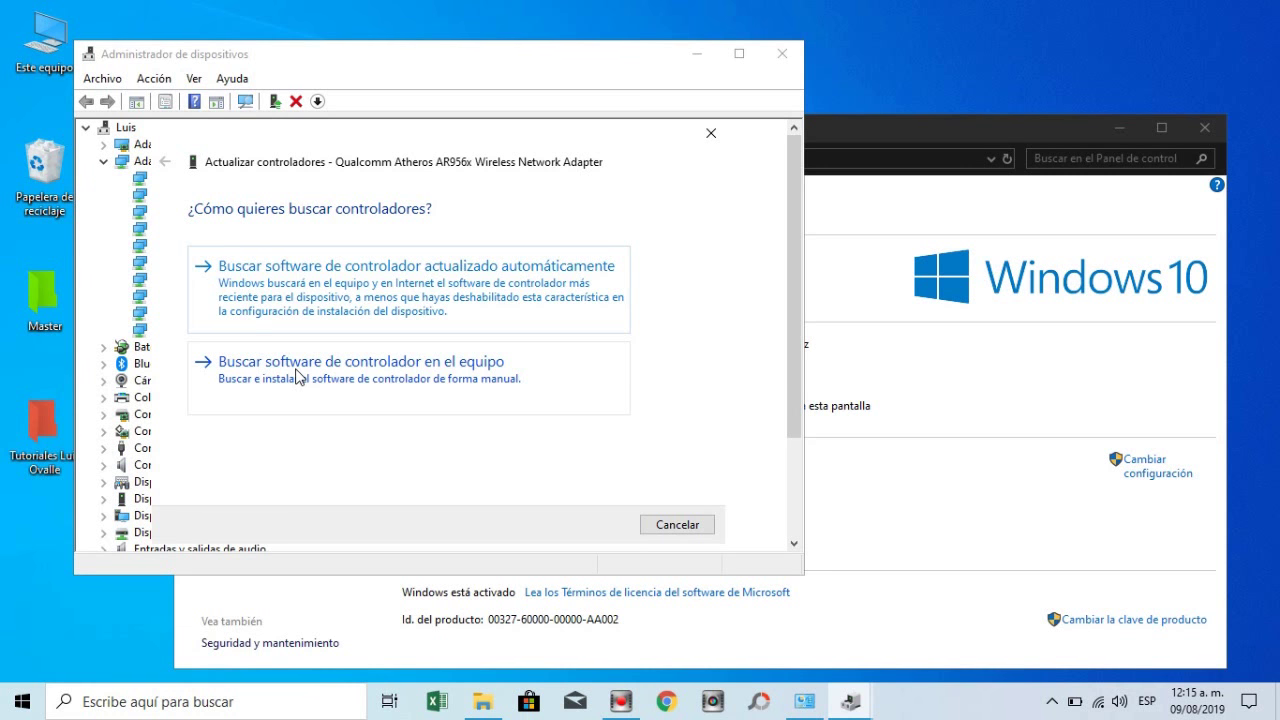
left_click(425, 376)
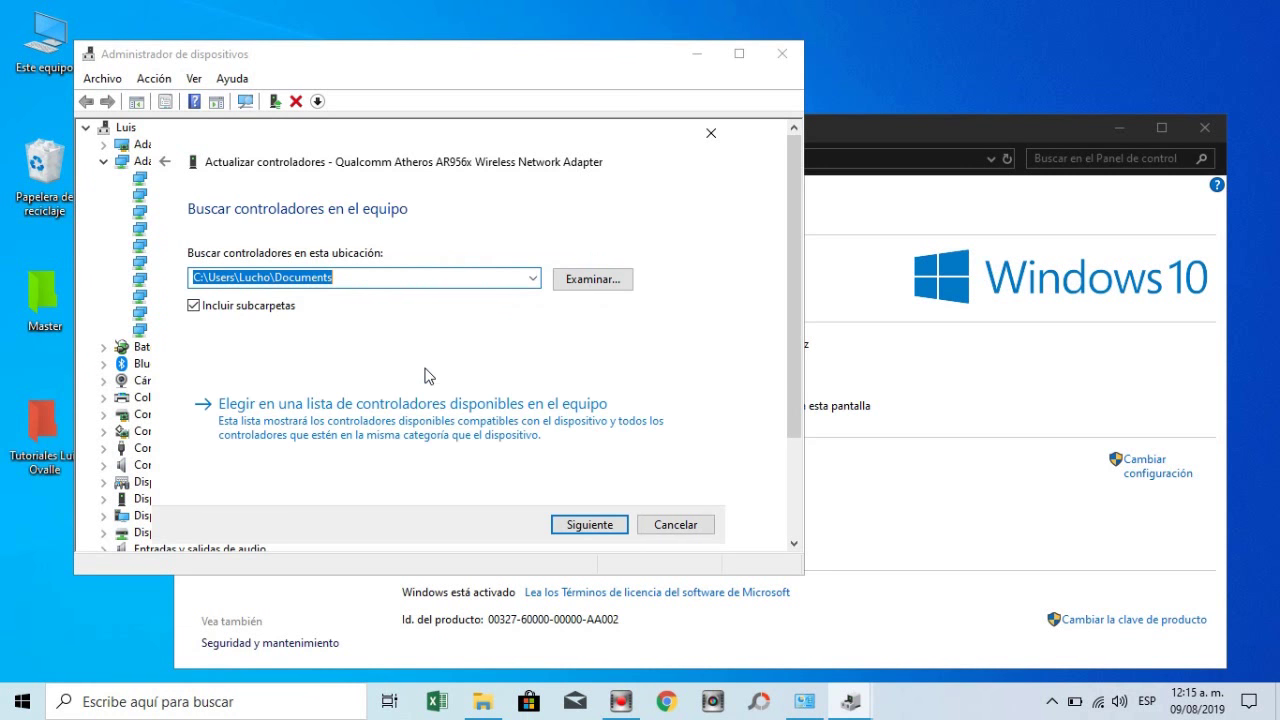
left_click(596, 527)
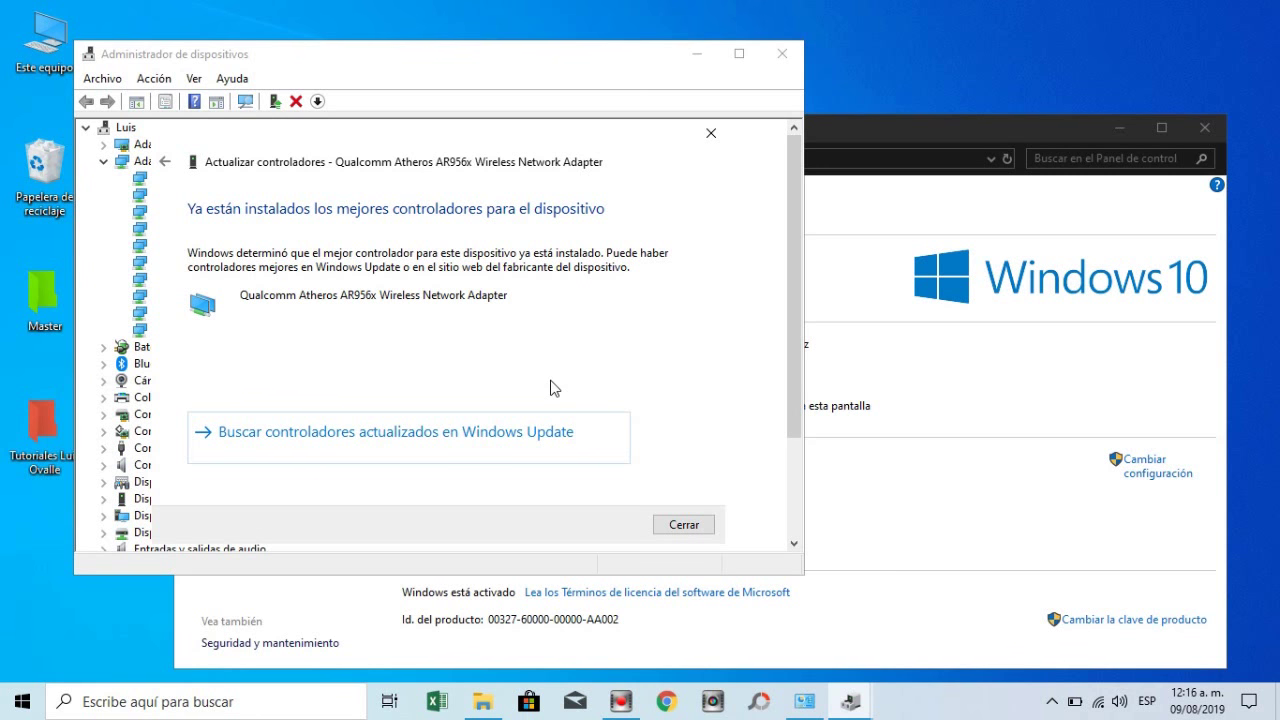
left_click(711, 133)
left_click(783, 54)
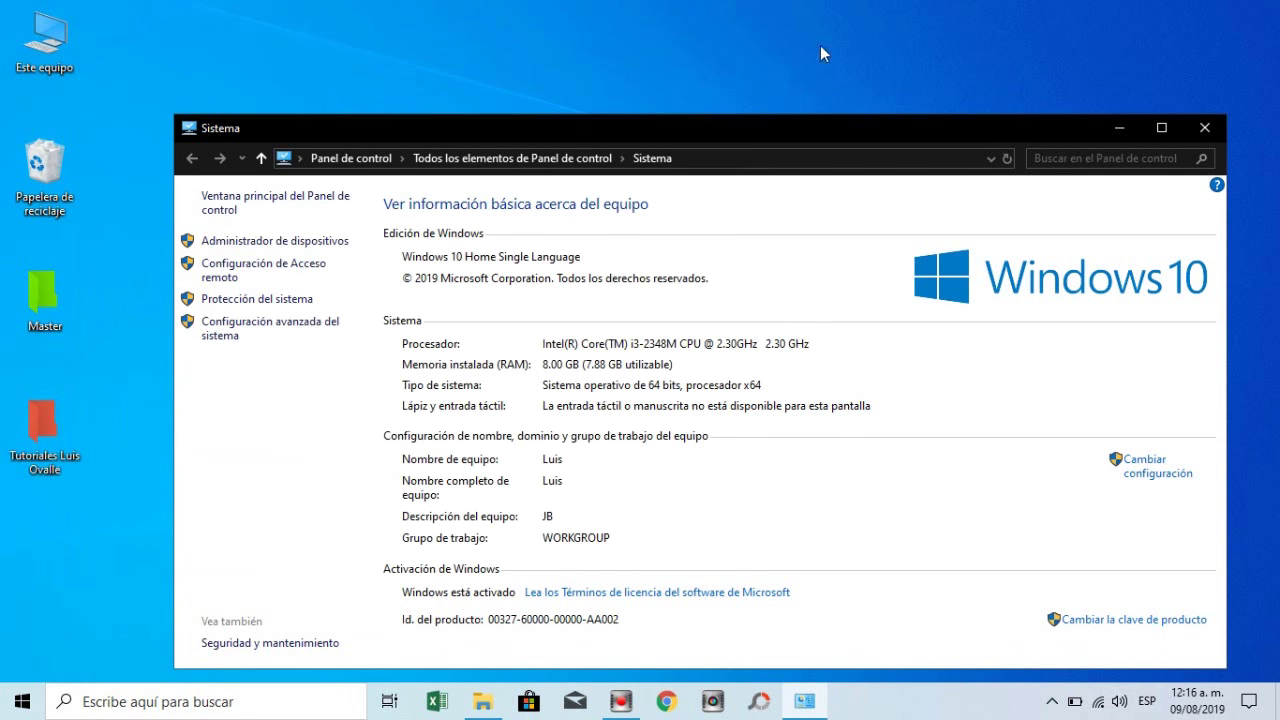
left_click(1205, 128)
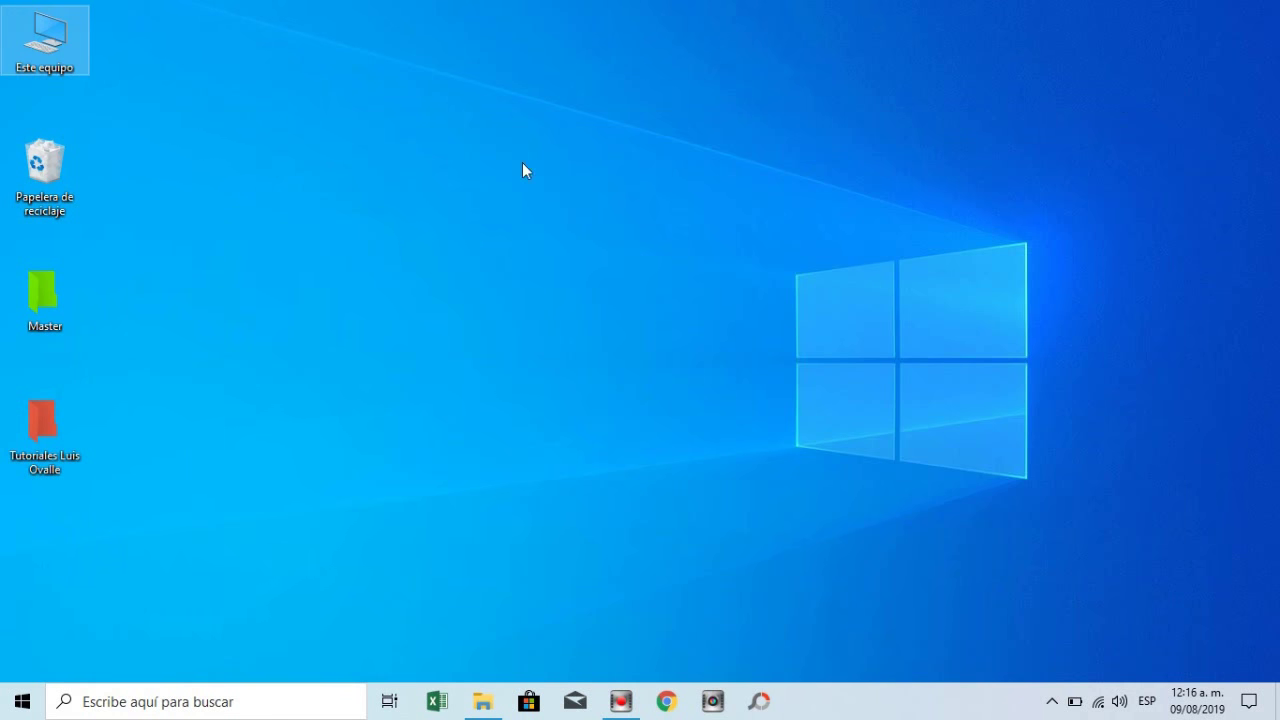